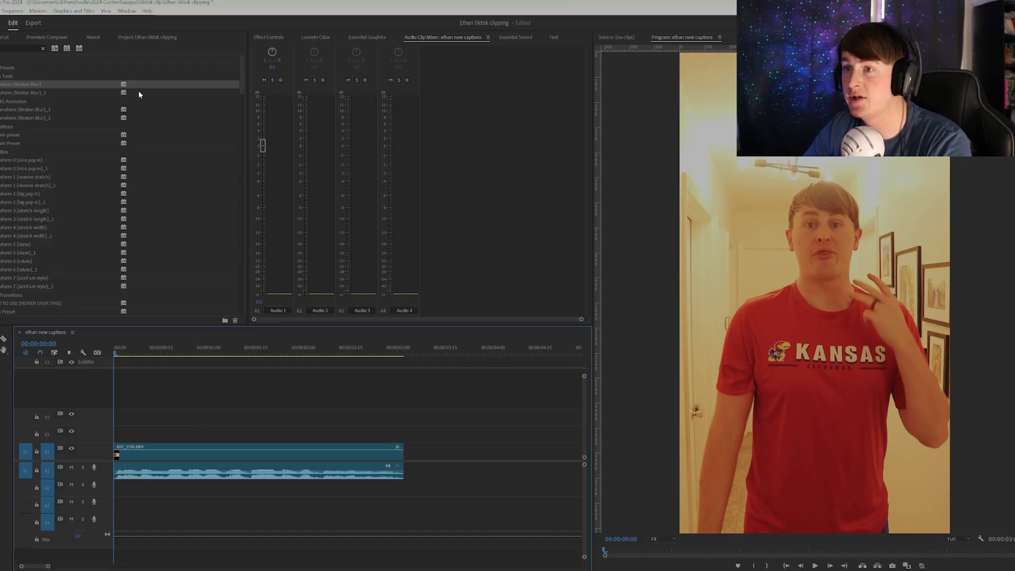
# Create single-line captions from the sequence transcript using the Subtitle default preset
pyautogui.click(553, 38)
pyautogui.click(265, 49)
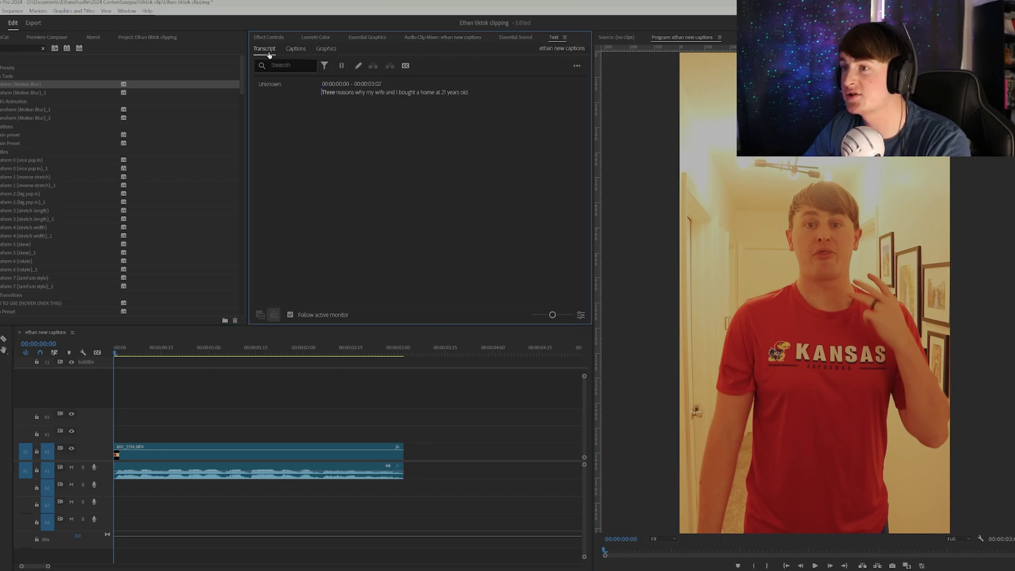
pyautogui.click(405, 66)
pyautogui.click(469, 300)
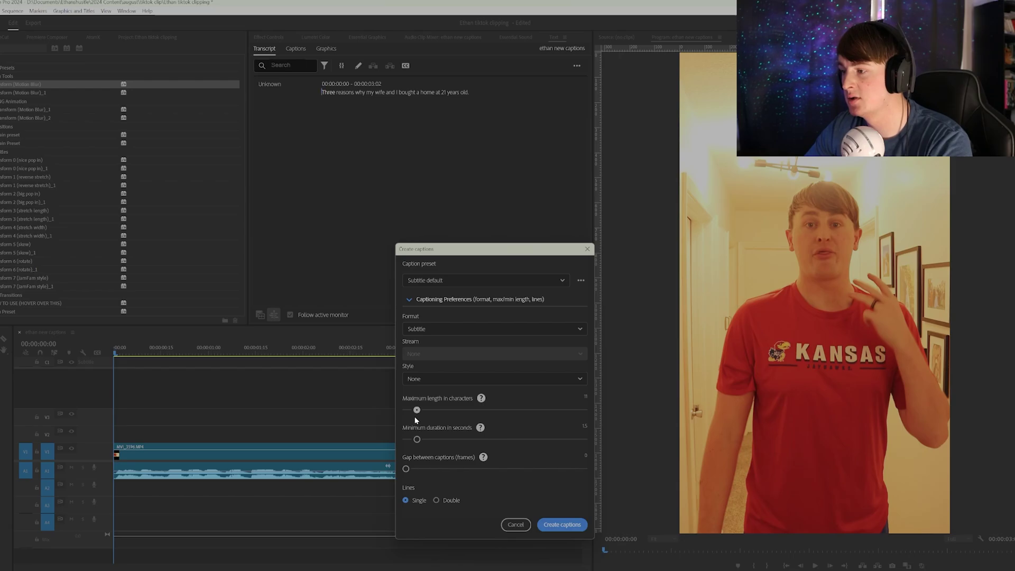
pyautogui.click(562, 525)
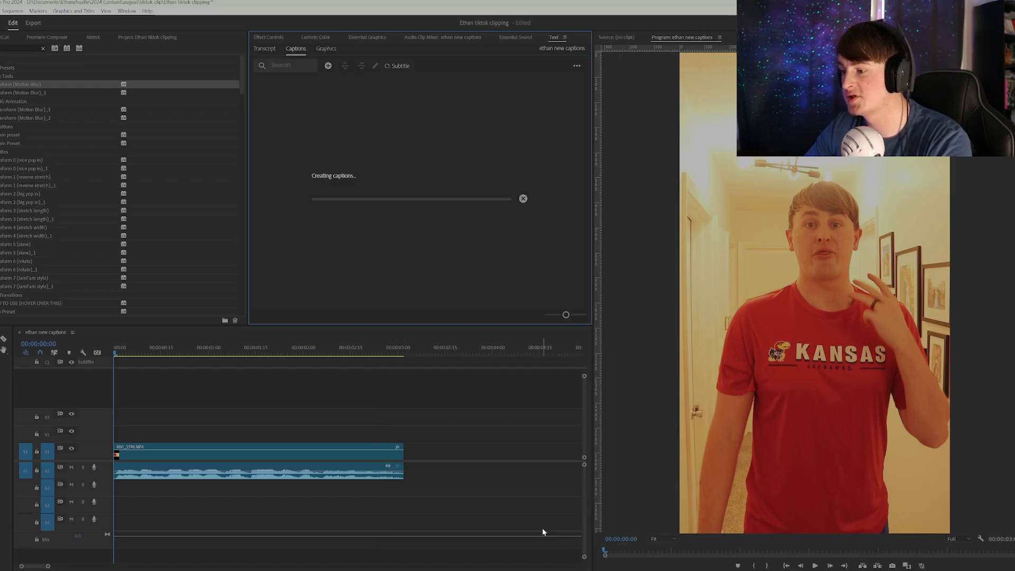
# Select all the new caption clips and delete the extra empty subtitle track beneath them
pyautogui.moveTo(446, 411); pyautogui.dragTo(79, 363)
pyautogui.rightClick(108, 379)
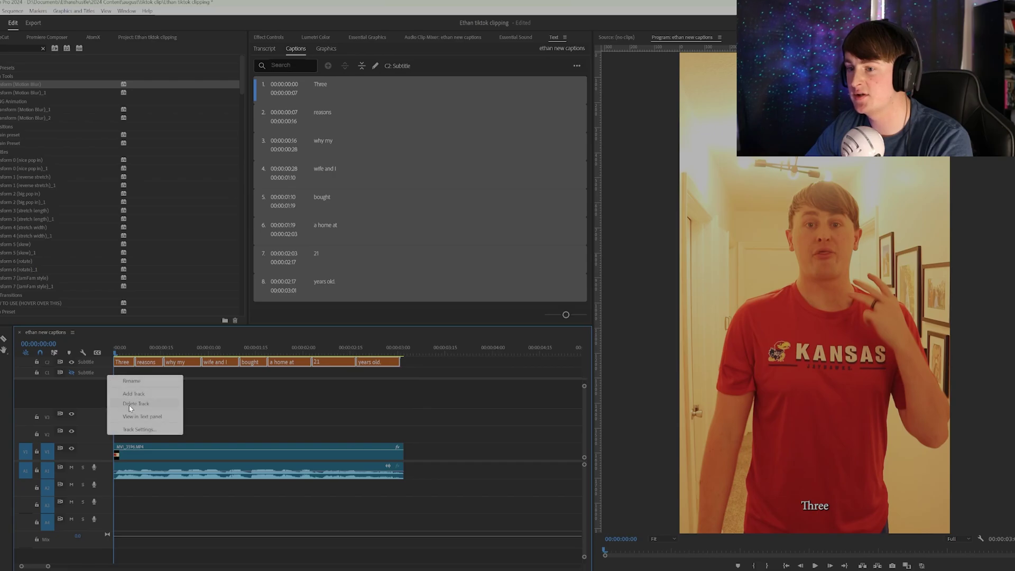
pyautogui.click(135, 404)
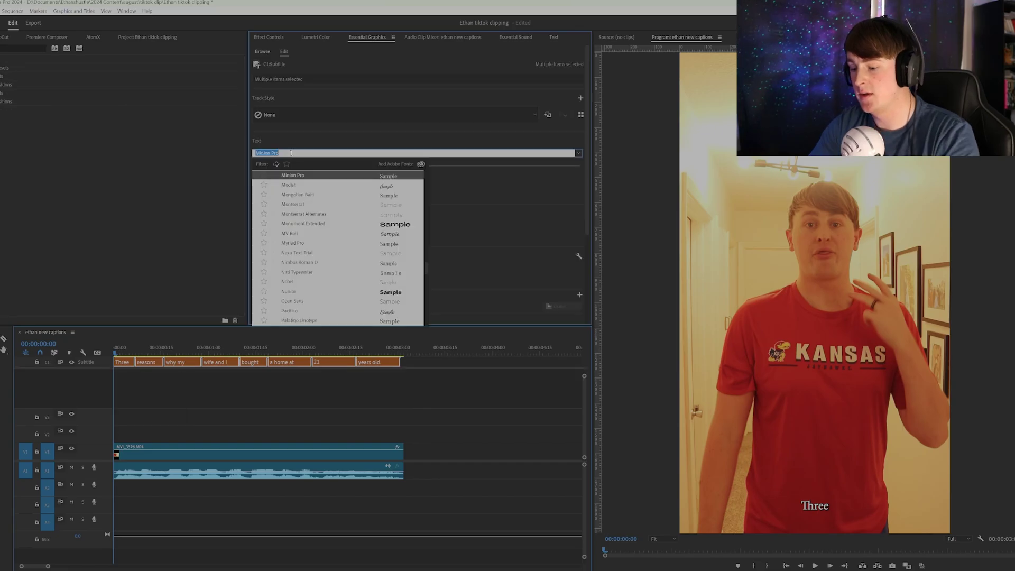
# Set the font of all selected captions to Impact and style the text as bold all caps
pyautogui.write('impact')
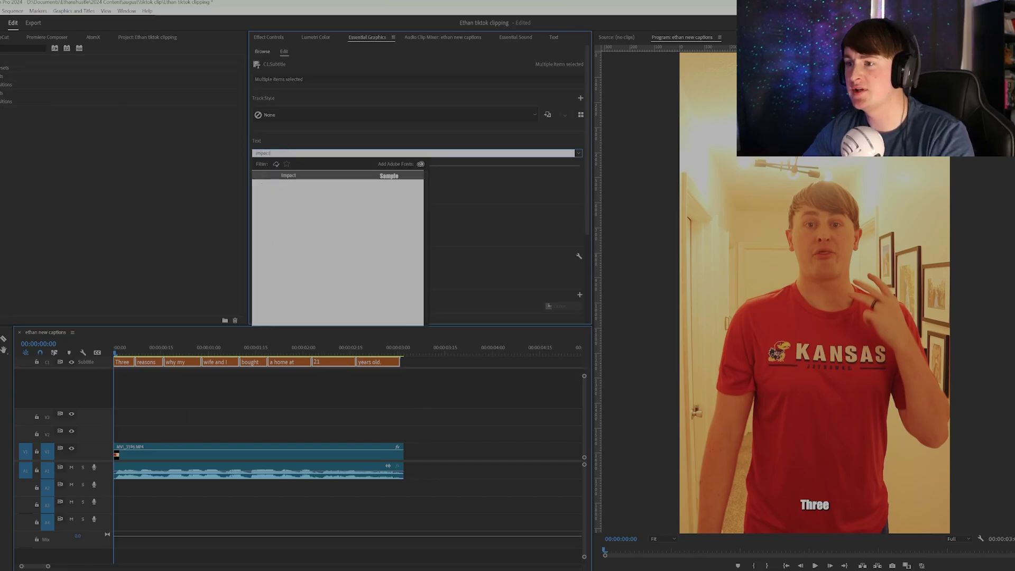
pyautogui.click(311, 176)
pyautogui.scroll(-1, 363, 276)
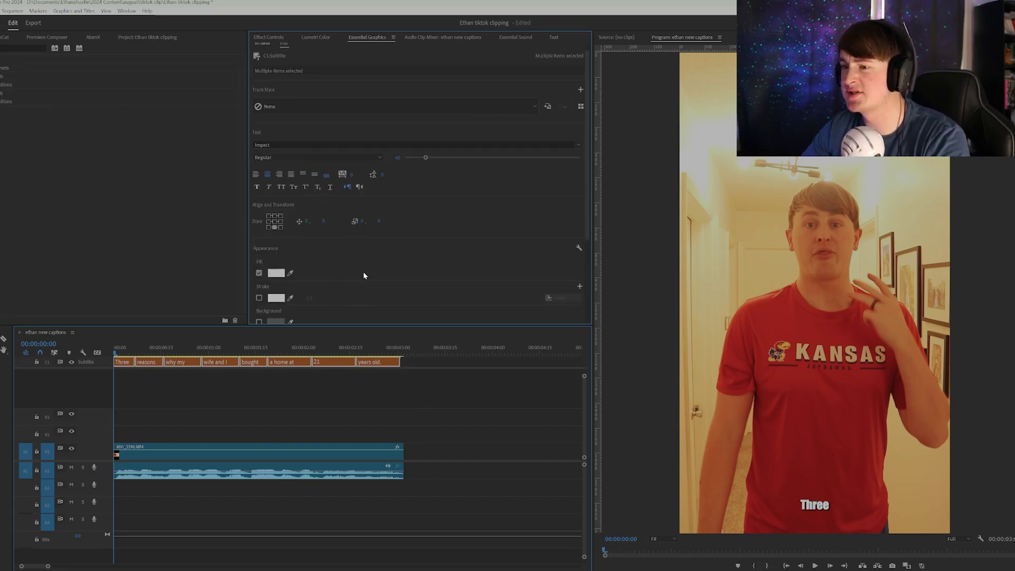
pyautogui.scroll(-1, 364, 276)
pyautogui.click(260, 178)
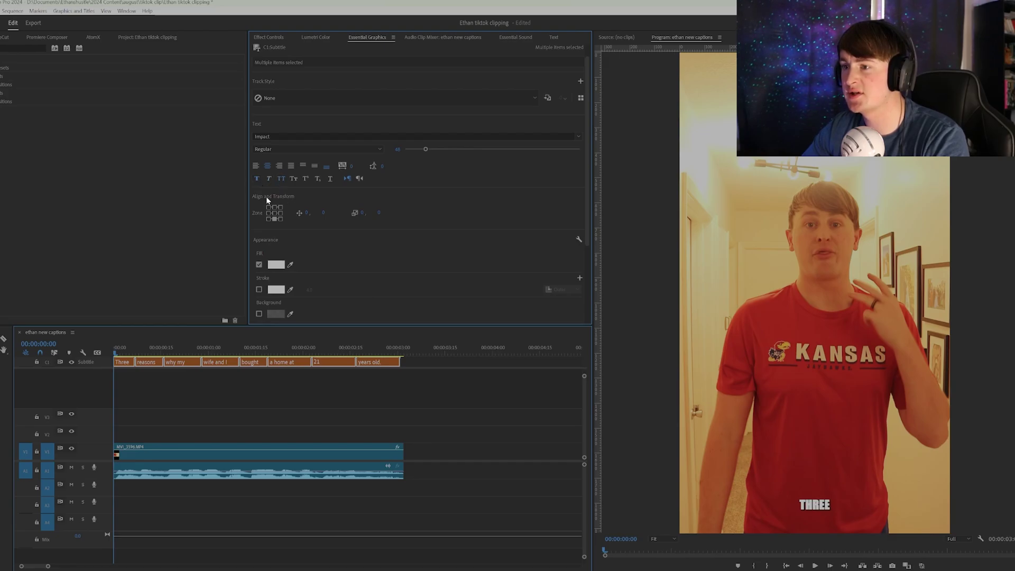
# Align the captions to the centre zone, enlarge the text and shift it down about 200 onto the chest
pyautogui.click(277, 212)
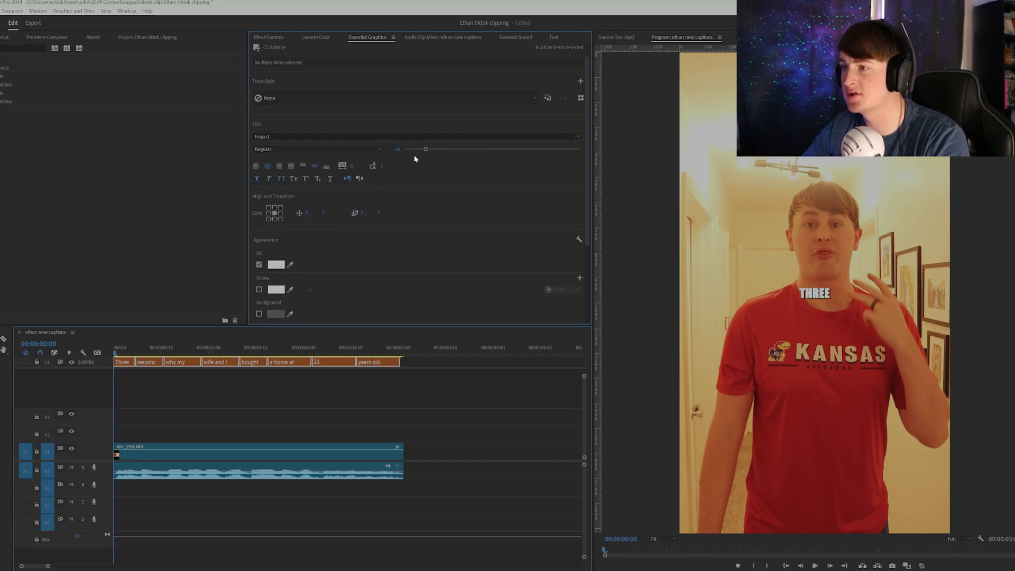
pyautogui.moveTo(426, 150); pyautogui.dragTo(465, 152)
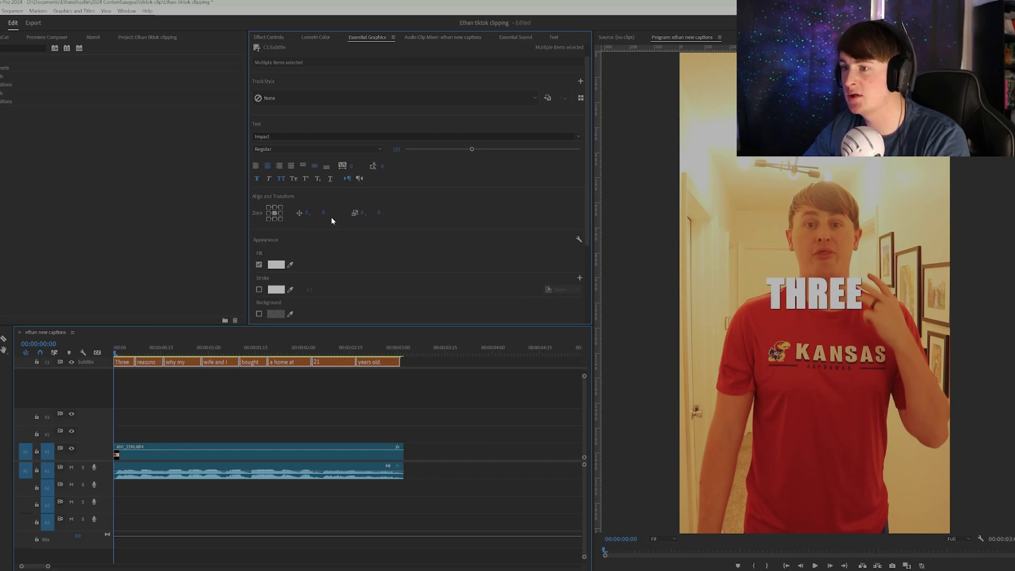
pyautogui.moveTo(326, 216); pyautogui.dragTo(398, 198)
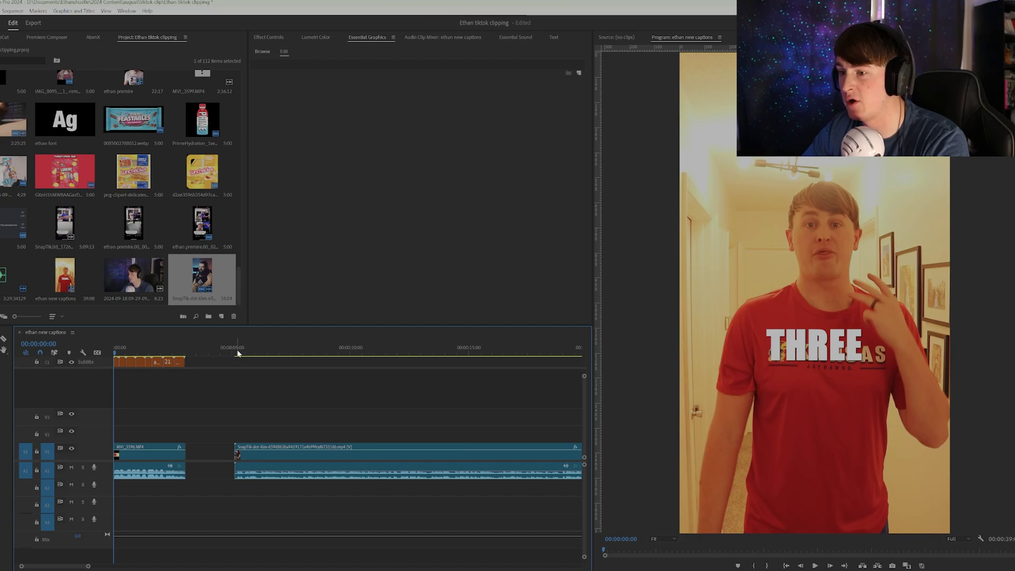
# Give the first caption, "Three", a linear gradient fill from dark gold 805000 to bright gold FFA400
pyautogui.moveTo(238, 354); pyautogui.dragTo(246, 353)
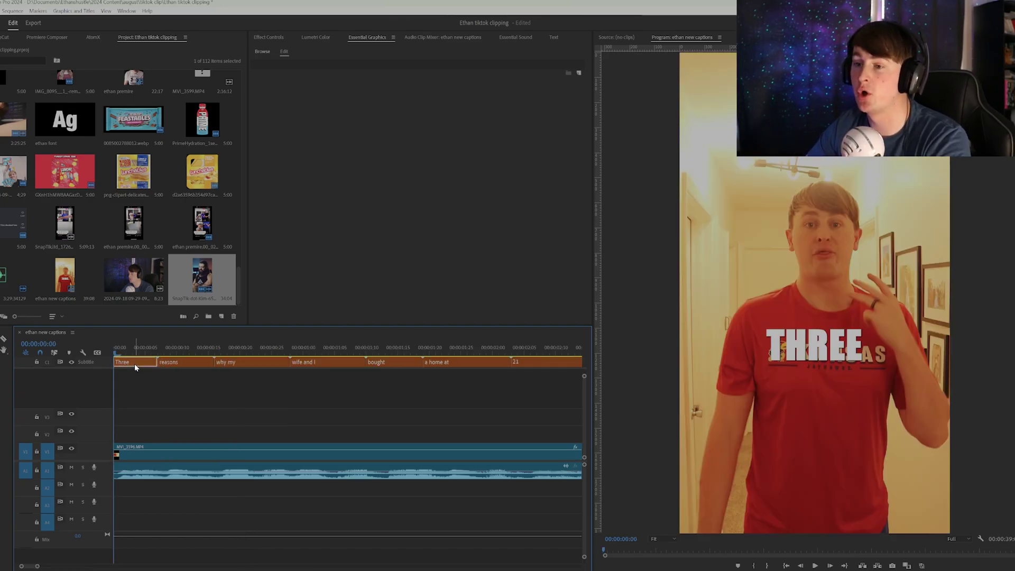
pyautogui.click(135, 364)
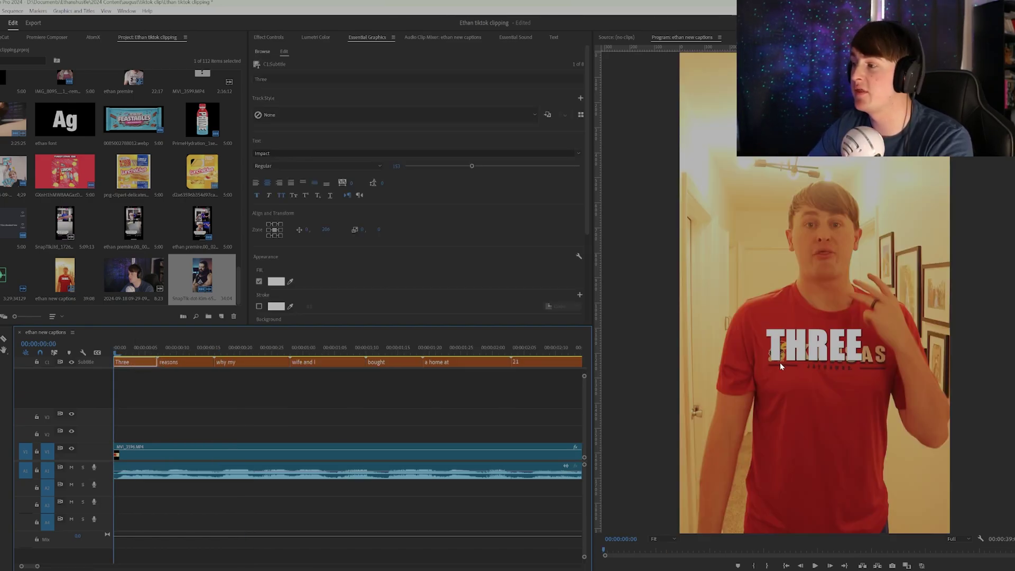
pyautogui.scroll(-1, 439, 272)
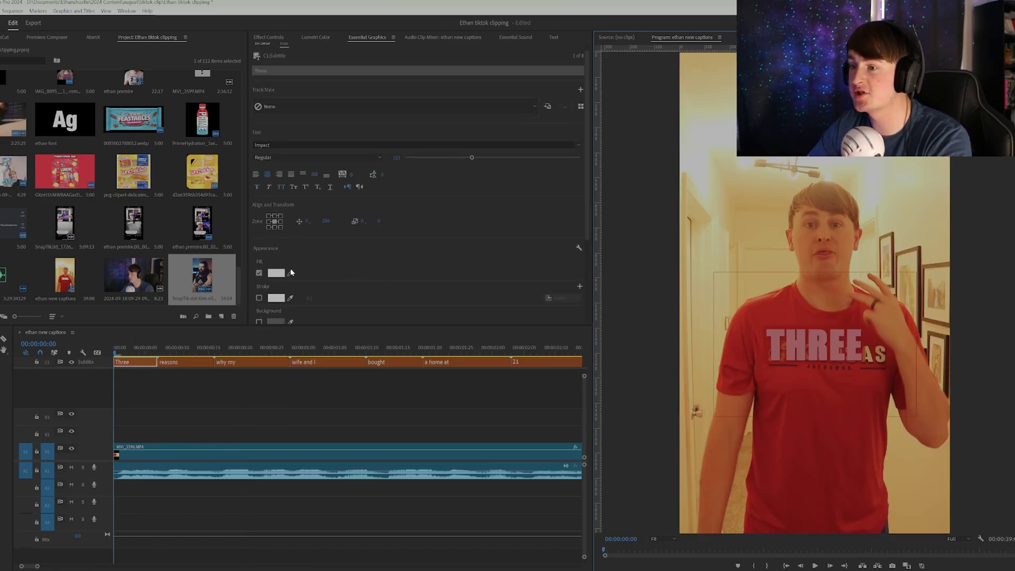
pyautogui.click(277, 273)
pyautogui.click(410, 231)
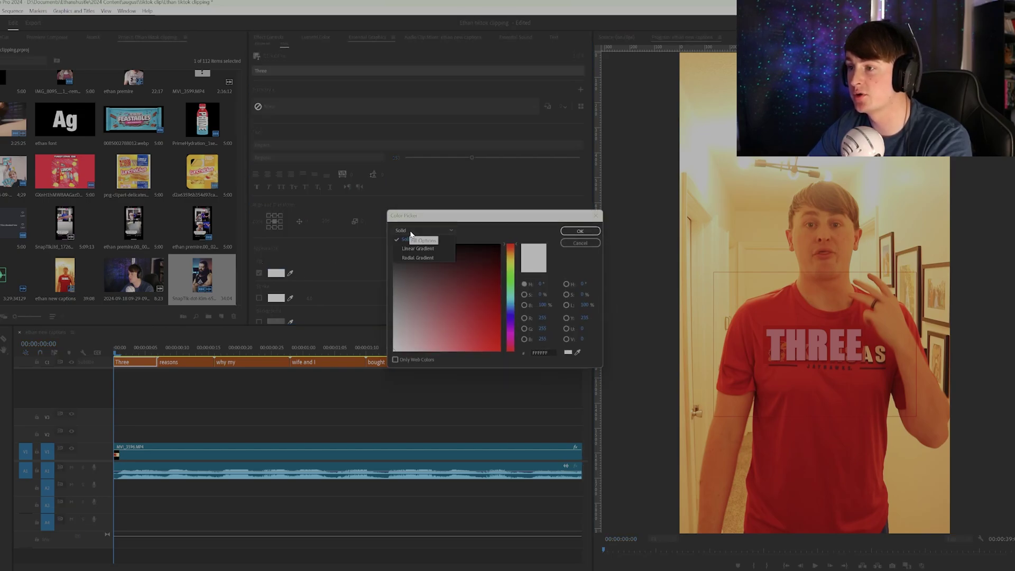
pyautogui.click(423, 249)
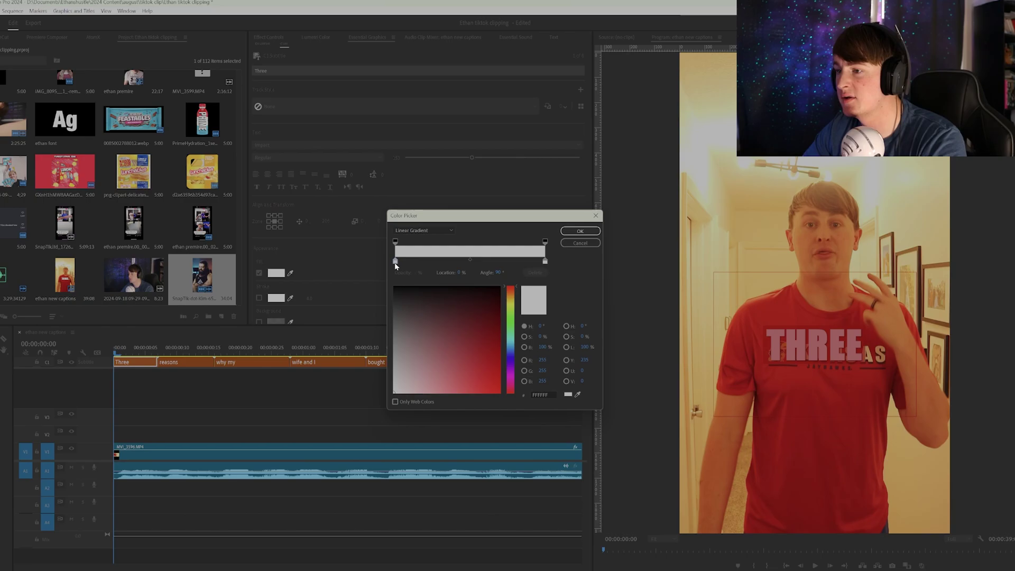
pyautogui.moveTo(512, 315)
pyautogui.mouseDown()
pyautogui.moveTo(511, 302)
pyautogui.moveTo(500, 351)
pyautogui.mouseUp()
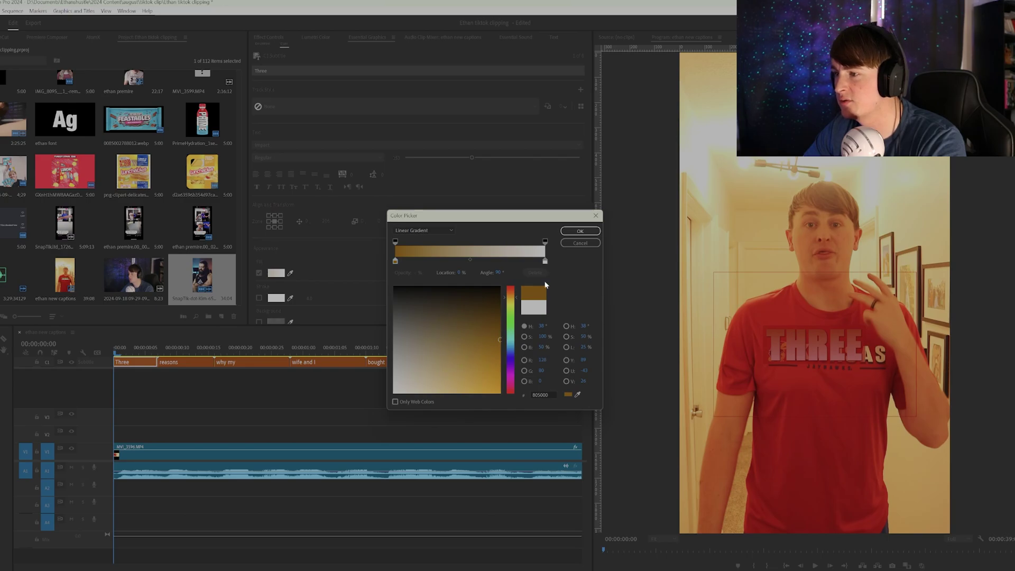
pyautogui.click(544, 262)
pyautogui.moveTo(510, 307)
pyautogui.mouseDown()
pyautogui.moveTo(512, 298)
pyautogui.moveTo(487, 335)
pyautogui.moveTo(513, 393)
pyautogui.mouseUp()
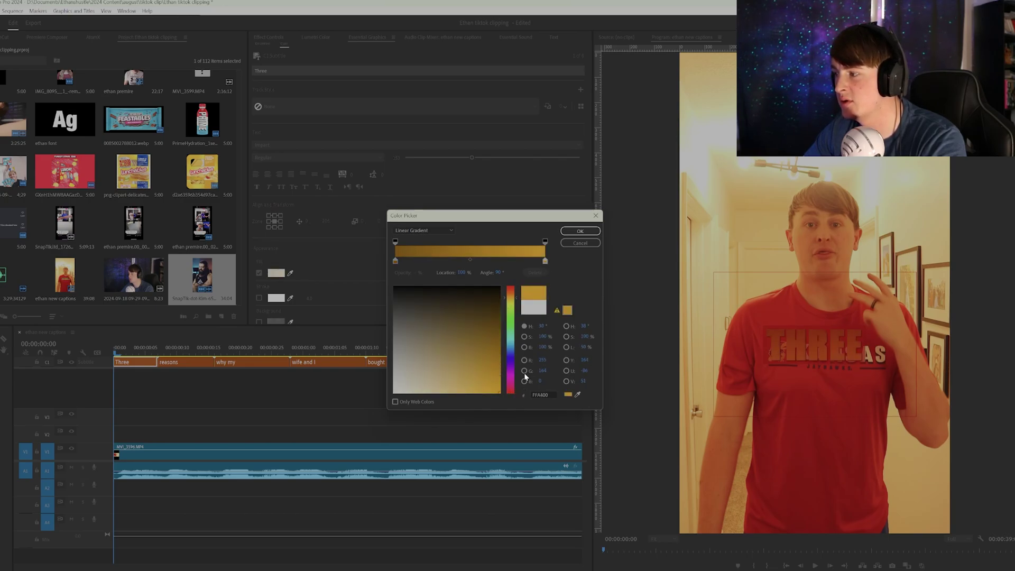
pyautogui.click(580, 231)
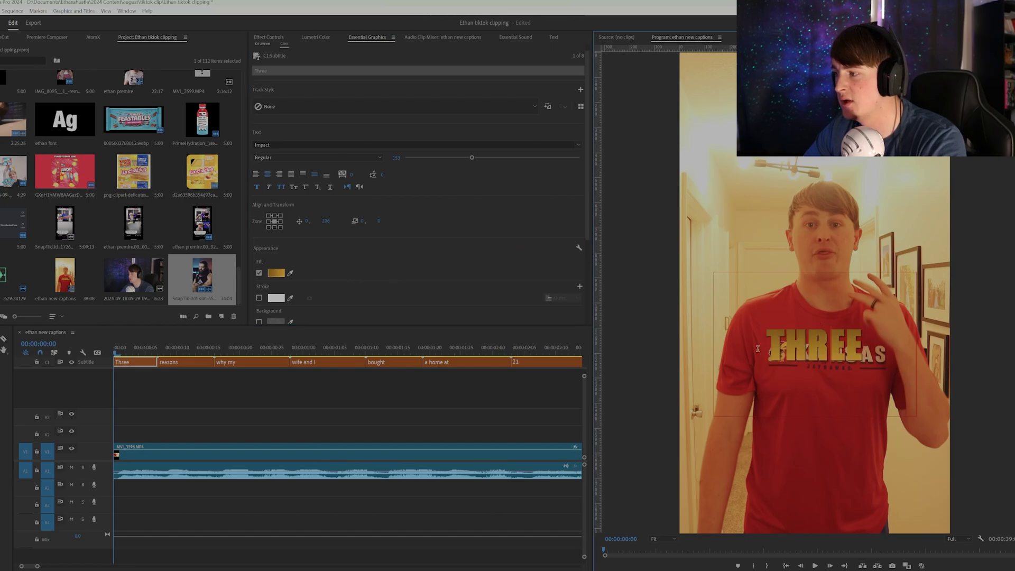
pyautogui.doubleClick(842, 344)
# Enable an outer stroke on the "Three" caption and set its width to 2
pyautogui.scroll(-3, 341, 265)
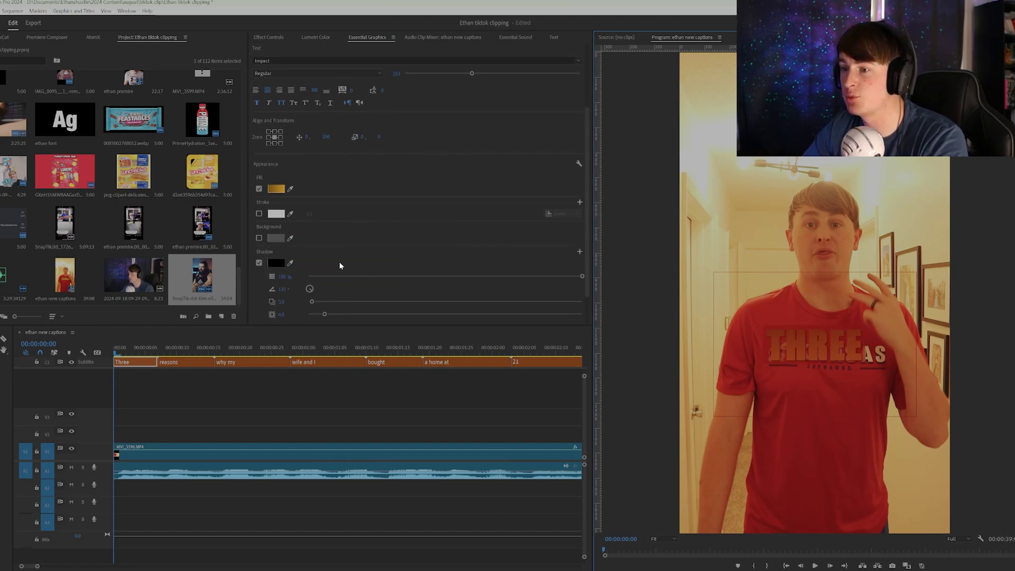
pyautogui.click(258, 214)
pyautogui.click(320, 211)
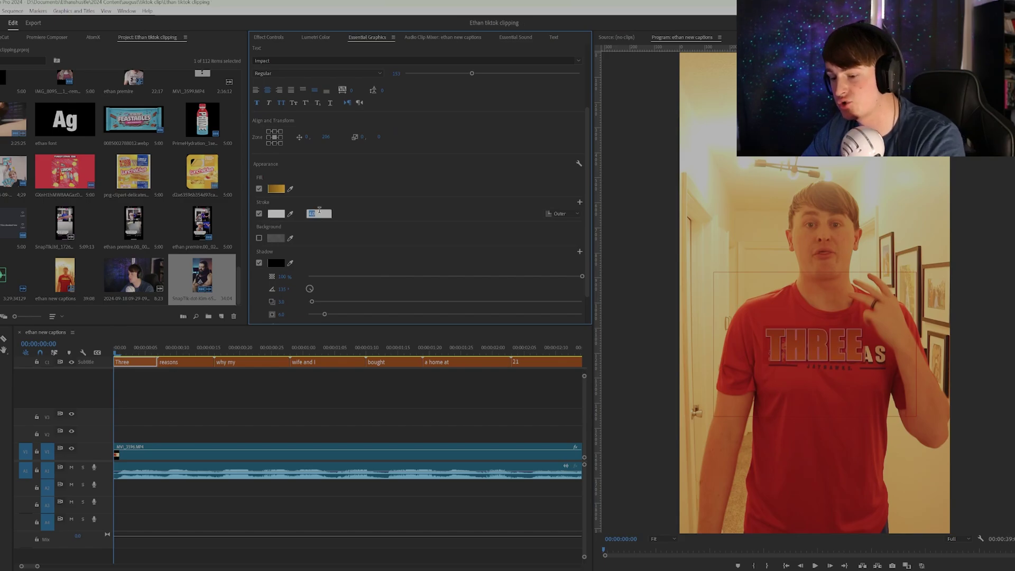
pyautogui.write('2')
pyautogui.press('Return')
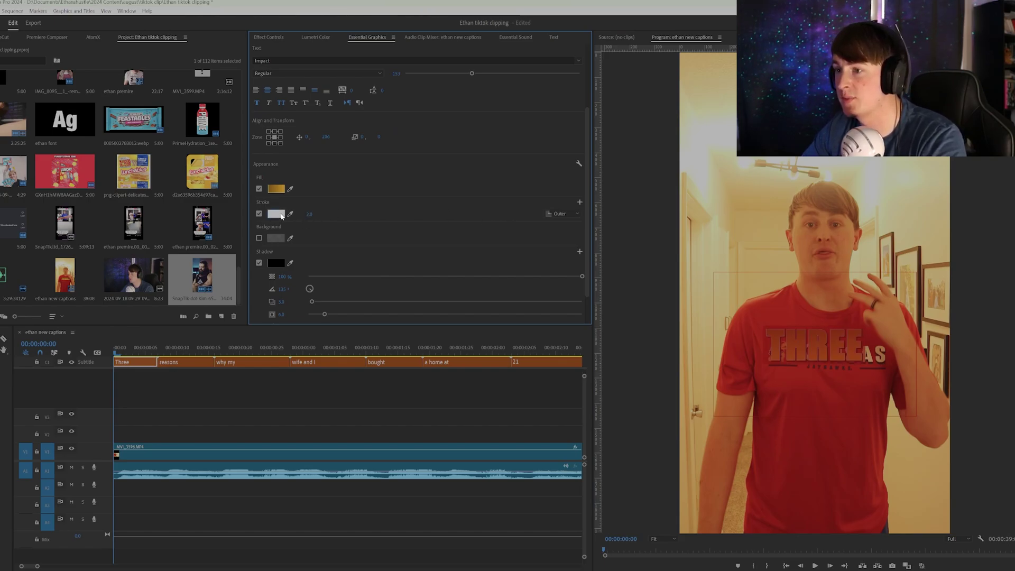
# Change the stroke of the "Three" caption to a linear gradient from white to black 000000
pyautogui.click(281, 215)
pyautogui.click(418, 231)
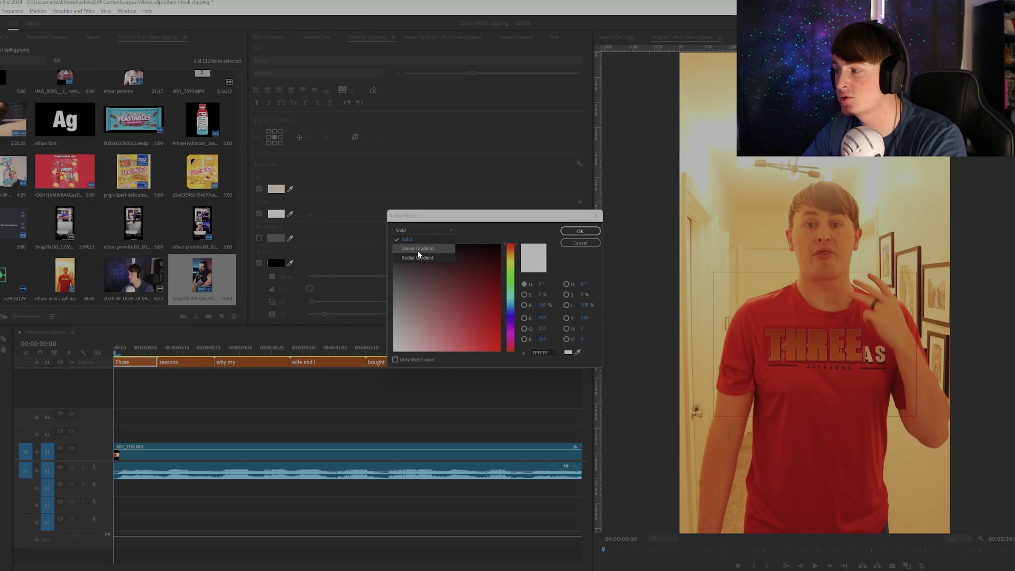
pyautogui.click(418, 248)
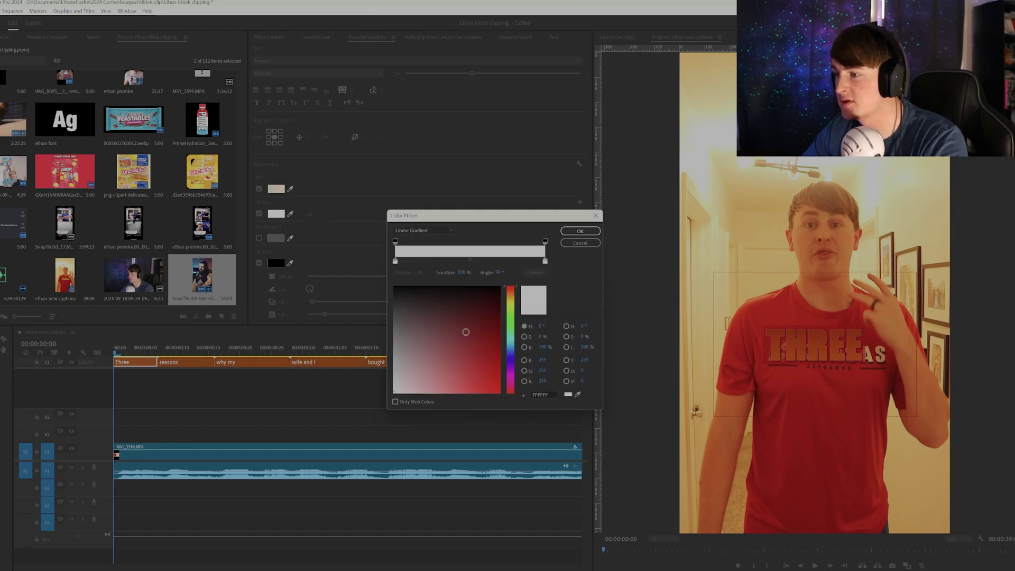
pyautogui.moveTo(466, 332); pyautogui.dragTo(500, 286)
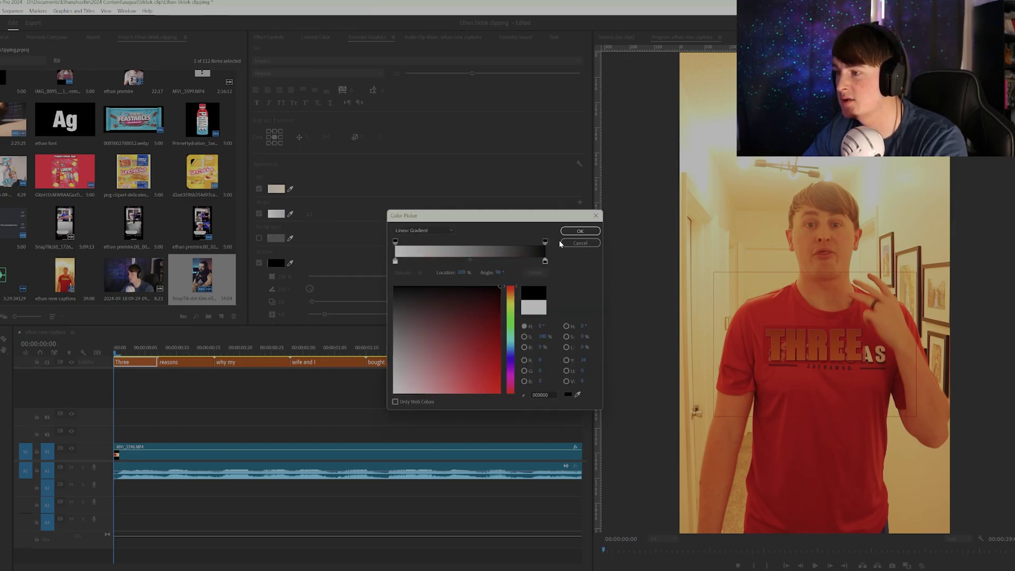
pyautogui.click(580, 231)
pyautogui.doubleClick(804, 336)
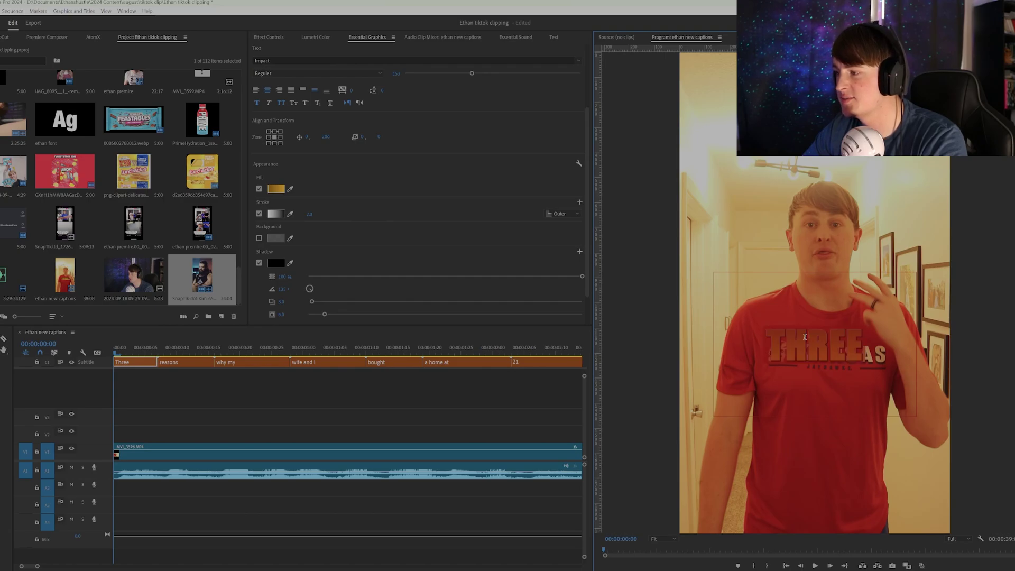
# Increase the stroke width of the "Three" caption to 3
pyautogui.click(317, 214)
pyautogui.write('3')
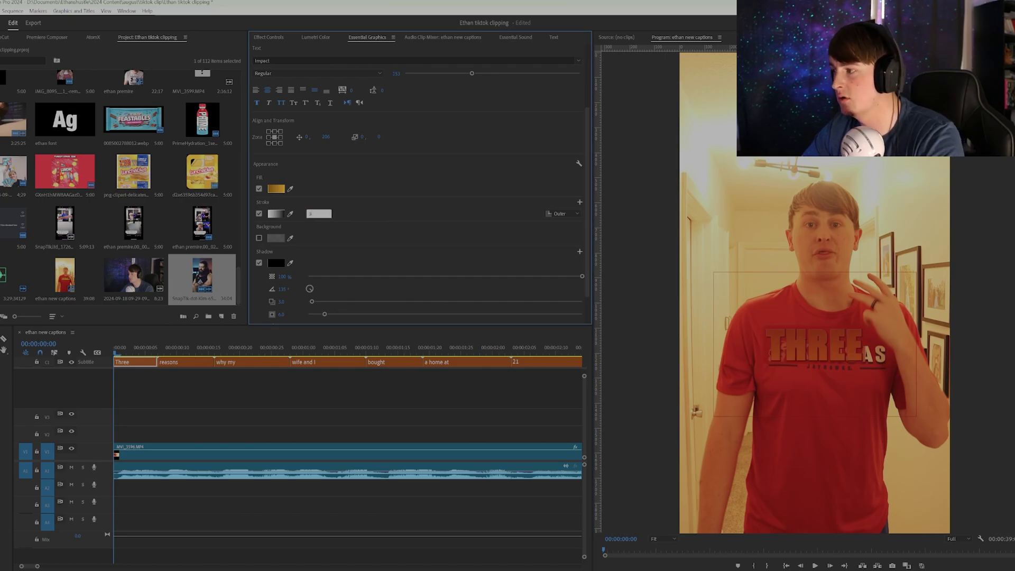
pyautogui.press('Return')
pyautogui.click(845, 357)
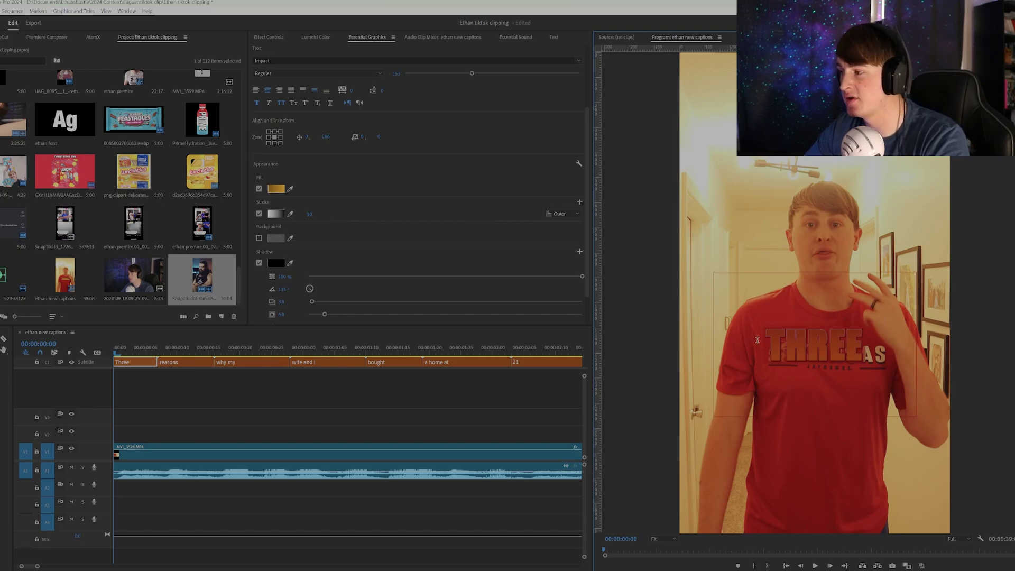
# Increase the size and blur of the "Three" caption's shadow and change its colour to dark gold A56A00
pyautogui.scroll(-2, 348, 286)
pyautogui.moveTo(325, 280); pyautogui.dragTo(347, 296)
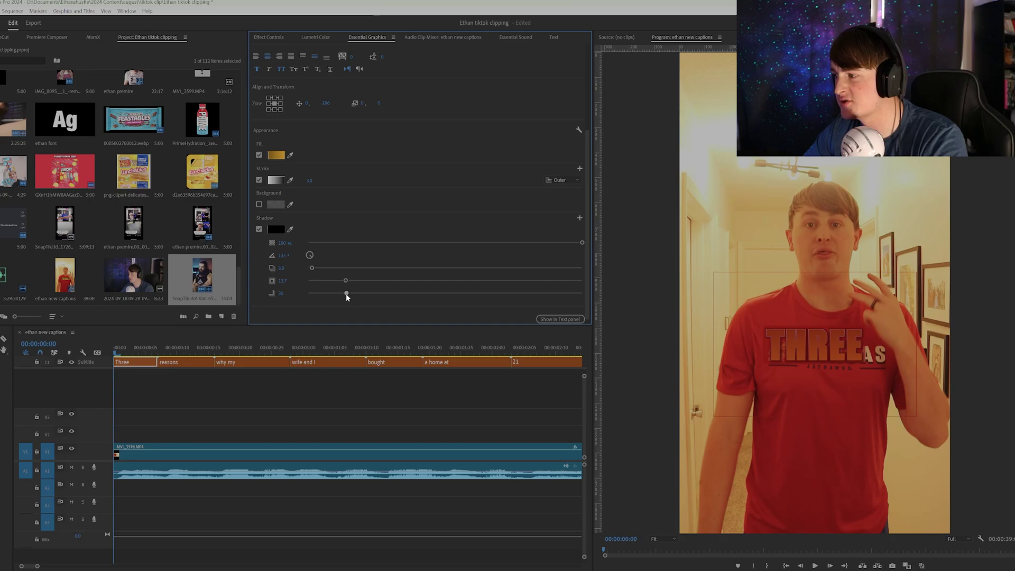
pyautogui.click(278, 232)
pyautogui.moveTo(509, 269); pyautogui.dragTo(508, 258)
pyautogui.moveTo(477, 294); pyautogui.dragTo(501, 313)
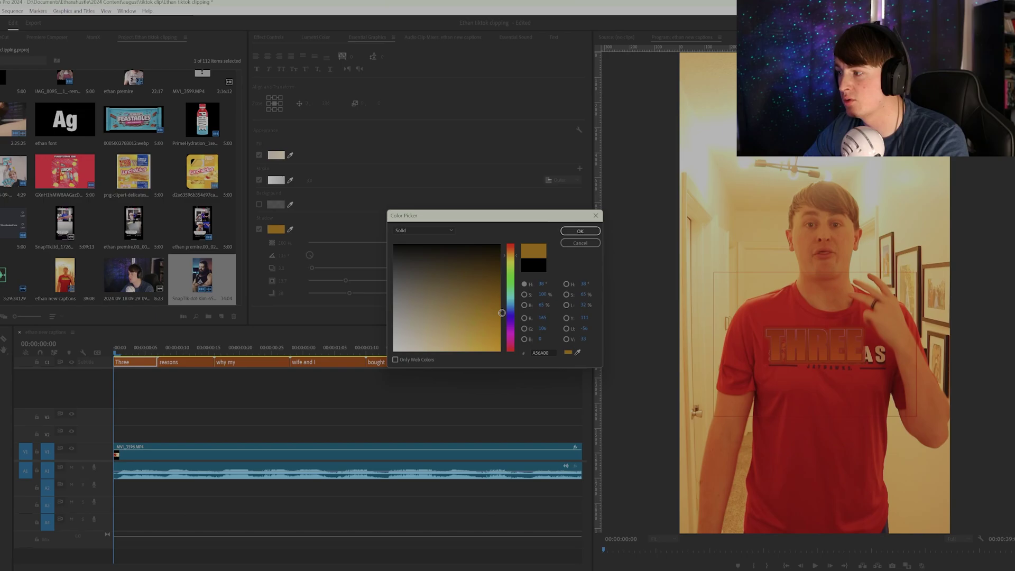
pyautogui.click(580, 231)
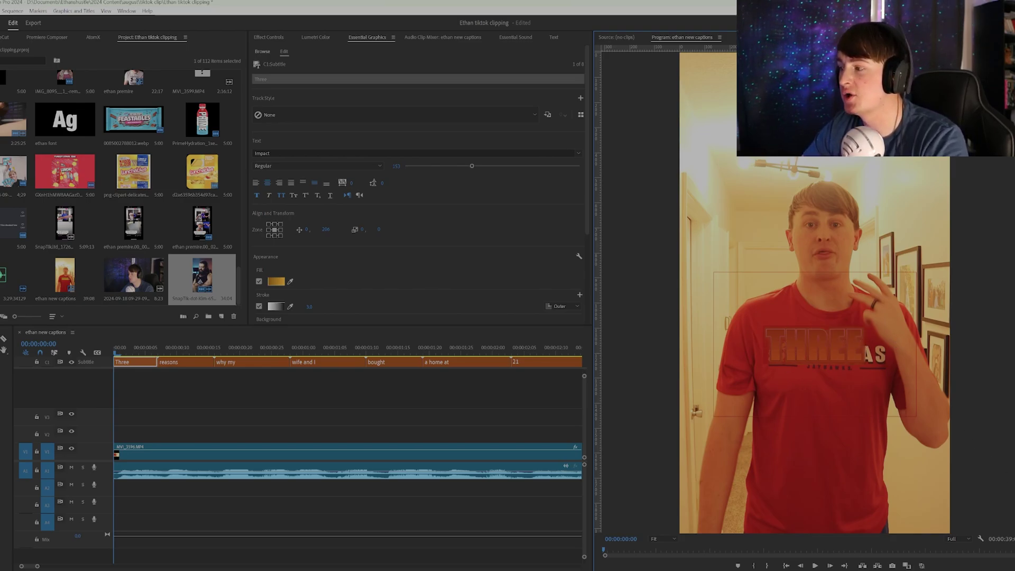
# Select the "Three" caption on the subtitle track and upgrade it to a graphic clip
pyautogui.click(78, 11)
pyautogui.click(193, 412)
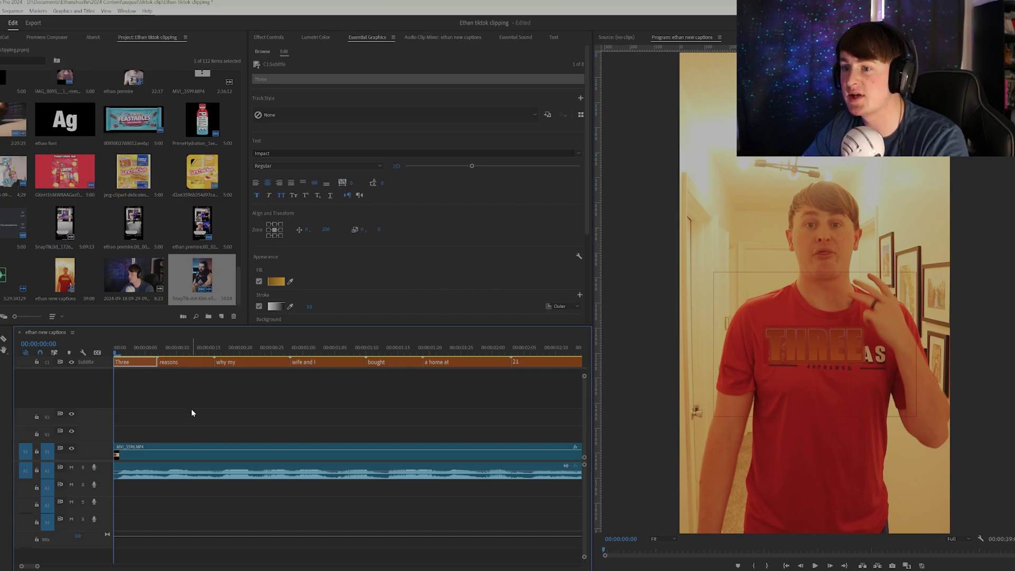
pyautogui.click(133, 363)
pyautogui.click(77, 12)
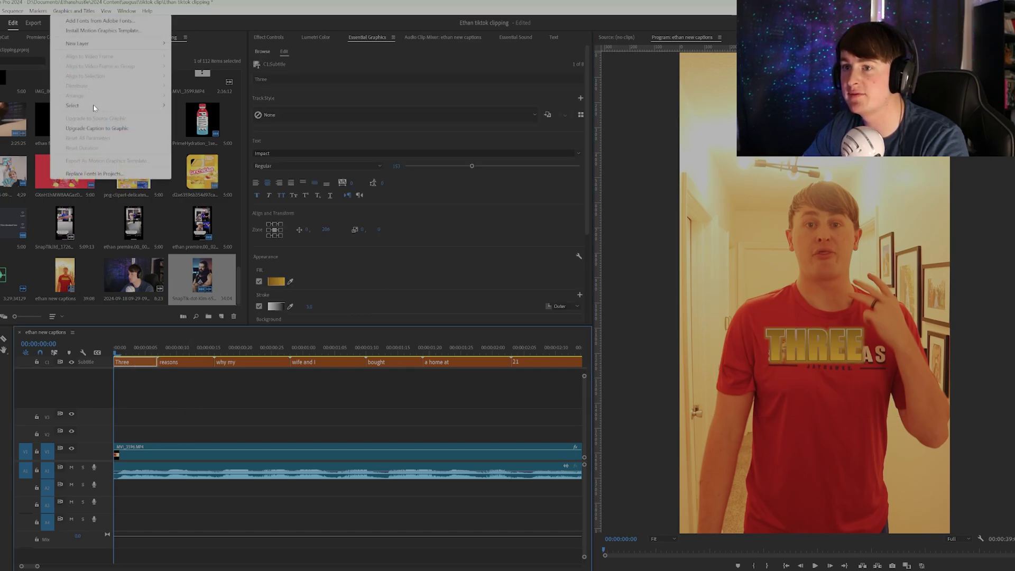
pyautogui.click(116, 135)
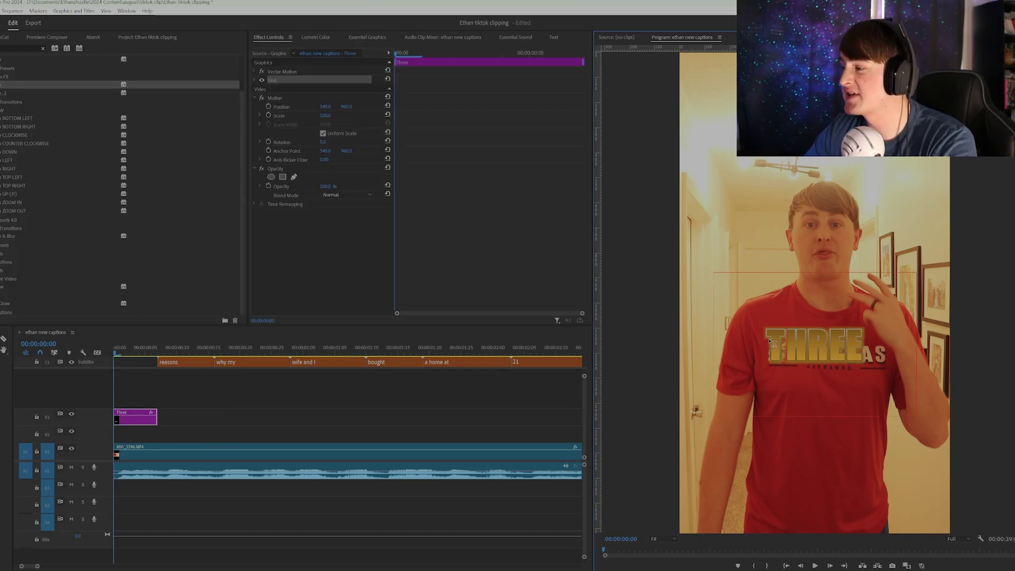
pyautogui.moveTo(770, 341); pyautogui.dragTo(932, 349)
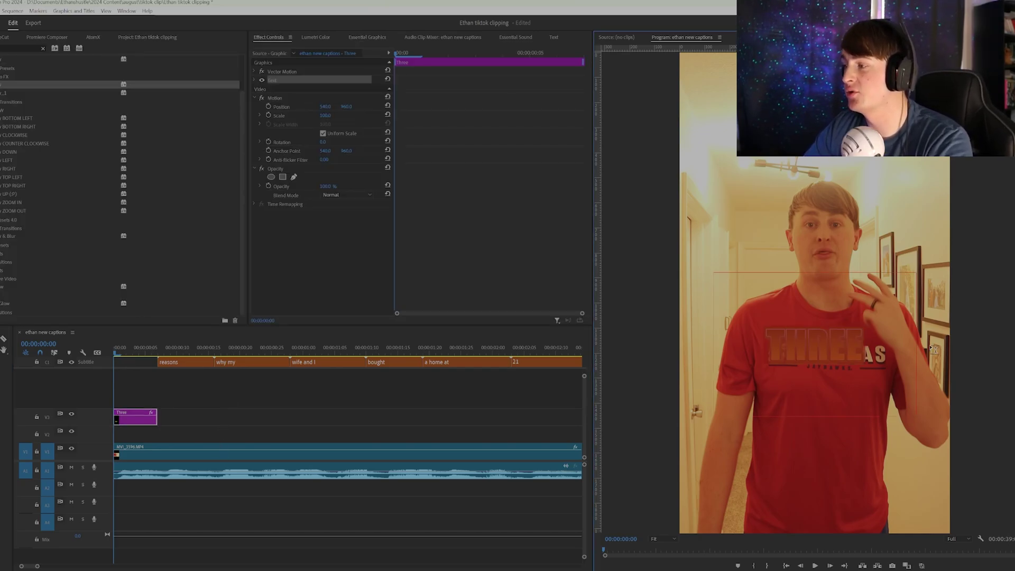
# Apply the VR Glow effect to the "Three" graphic clip and adjust its luma threshold, glow radius and glow brightness
pyautogui.click(2, 290)
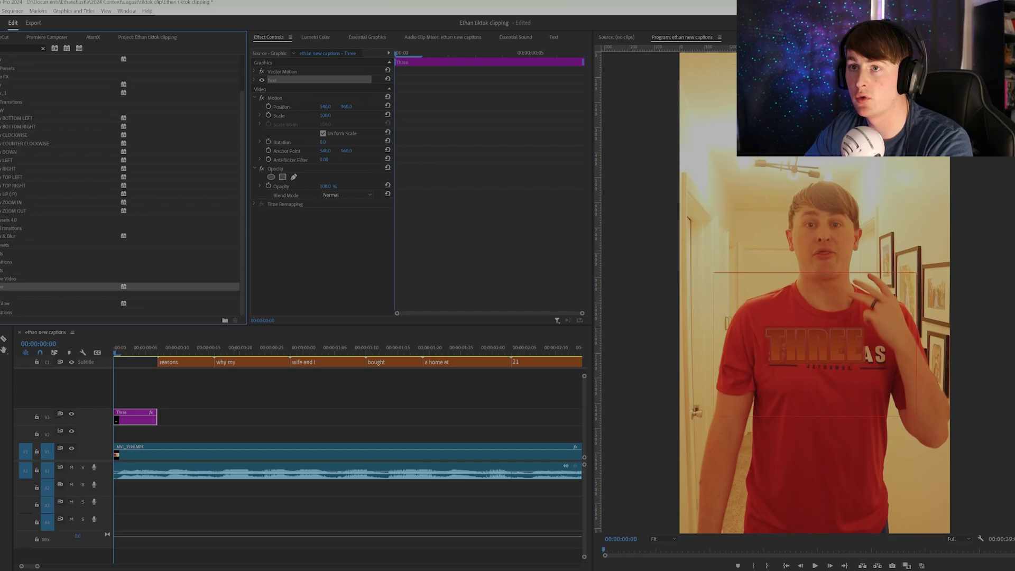
pyautogui.moveTo(2, 290); pyautogui.dragTo(134, 411)
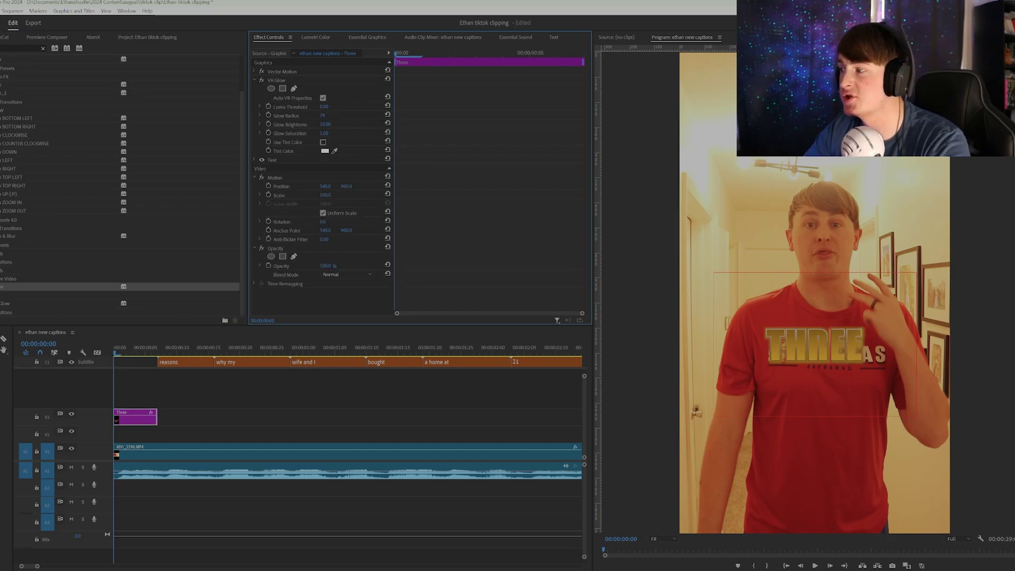
pyautogui.moveTo(324, 106); pyautogui.dragTo(361, 106)
pyautogui.click(324, 107)
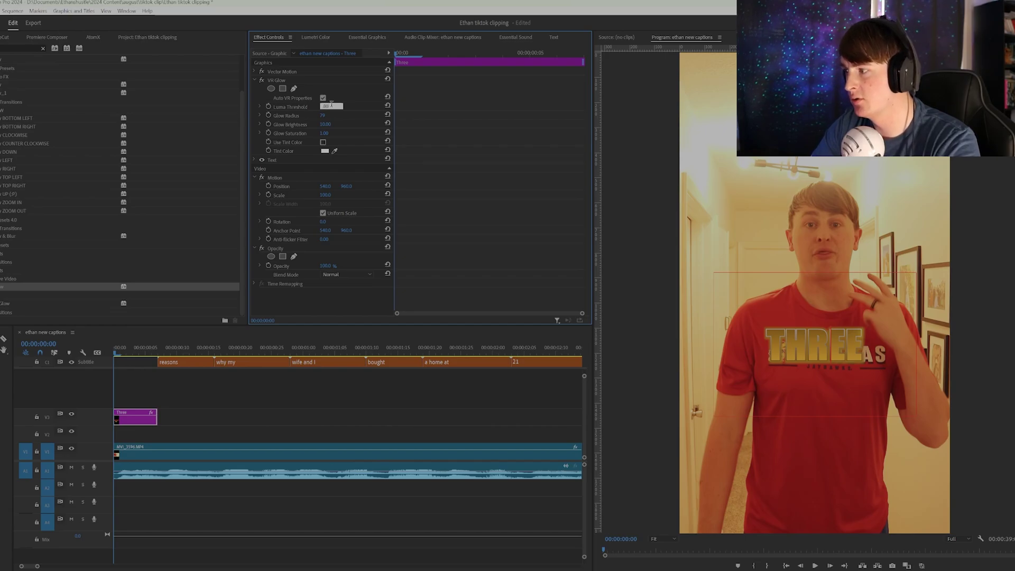
pyautogui.press('Return')
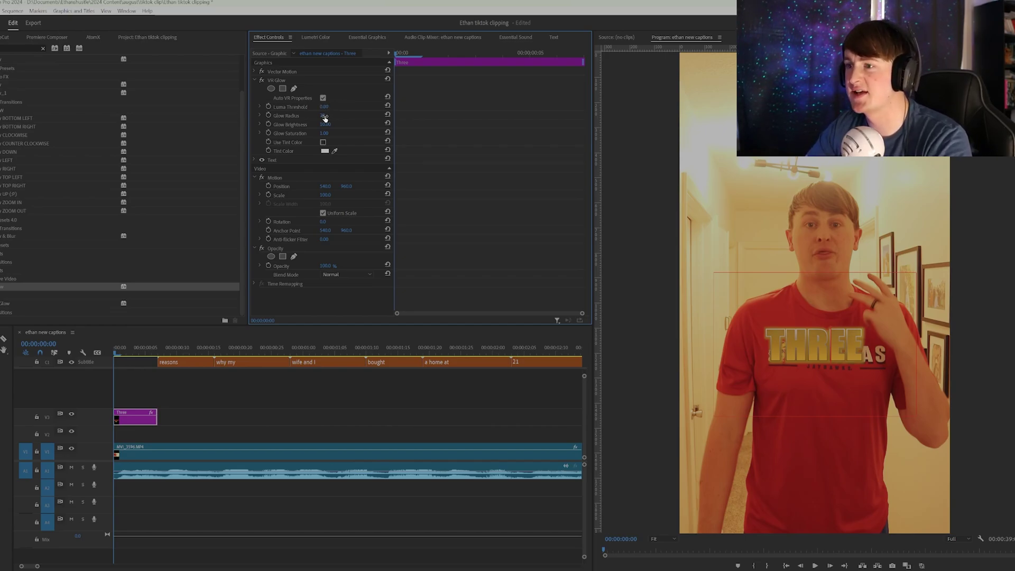
pyautogui.moveTo(322, 116); pyautogui.dragTo(325, 115)
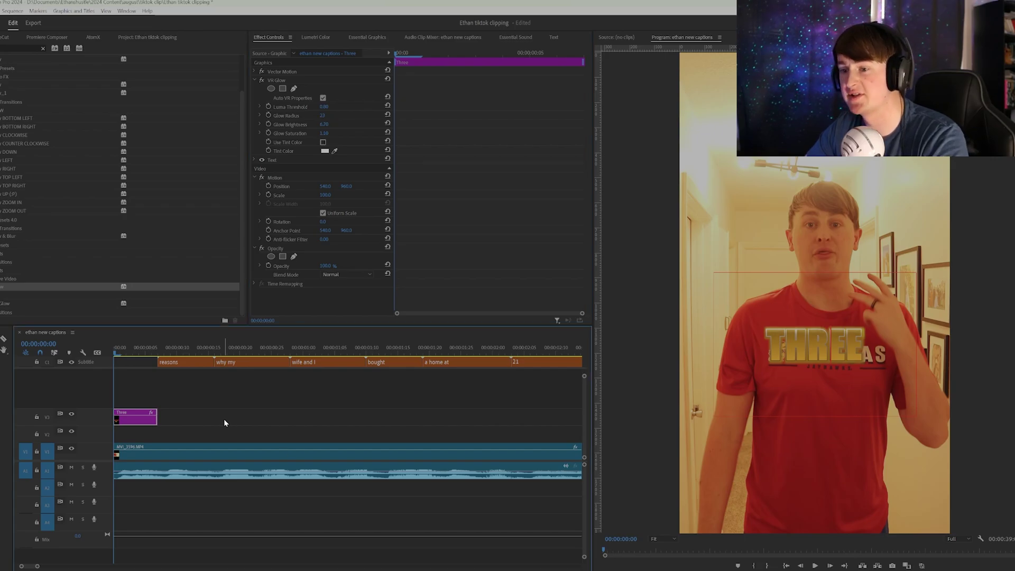
pyautogui.click(224, 419)
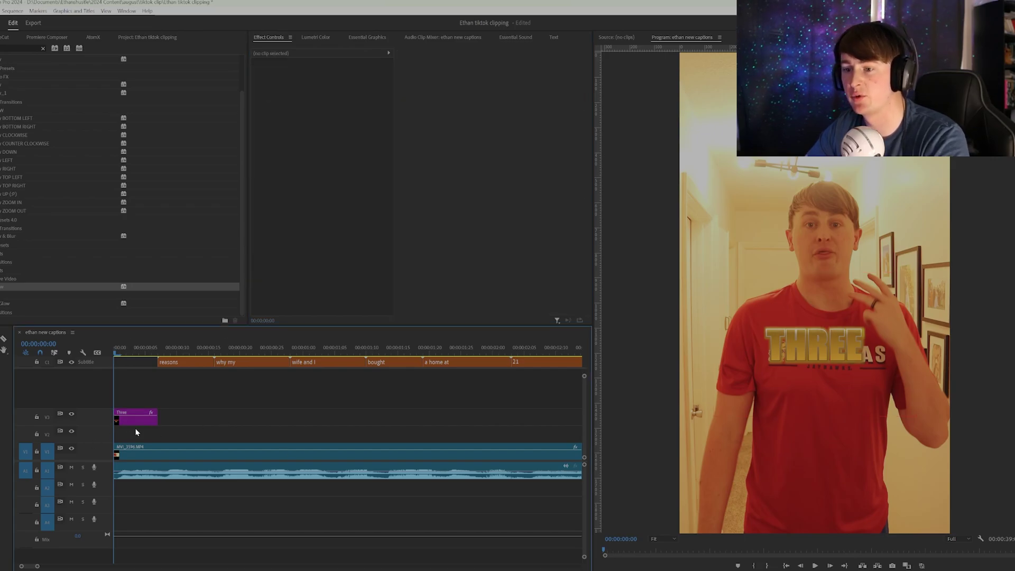
# Play the start of the reference clip further along the timeline to examine how its captions animate
pyautogui.press('-')
pyautogui.press('-')
pyautogui.press('-')
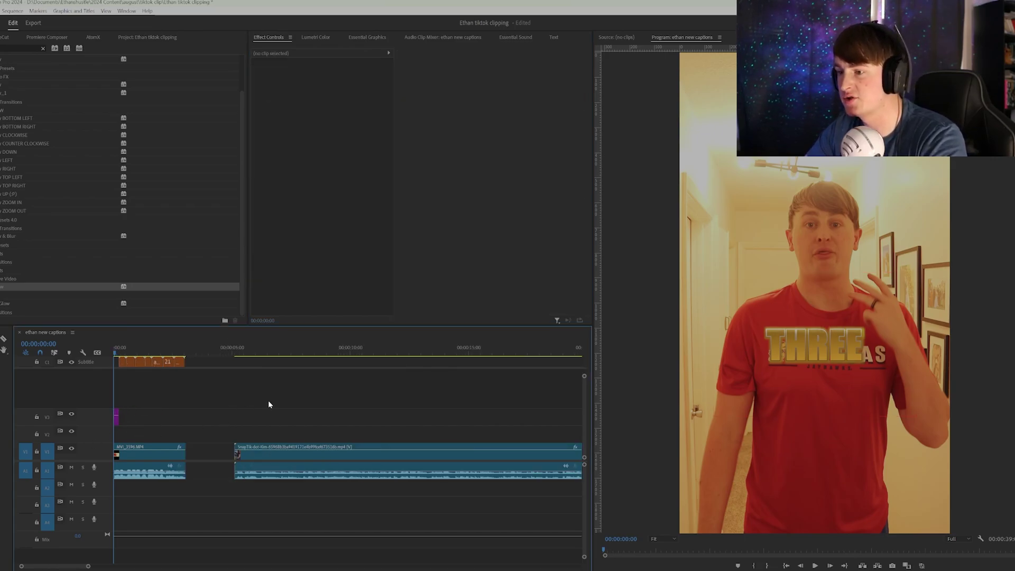
pyautogui.click(239, 353)
pyautogui.press('=')
pyautogui.press('=')
pyautogui.press('=')
pyautogui.press('space')
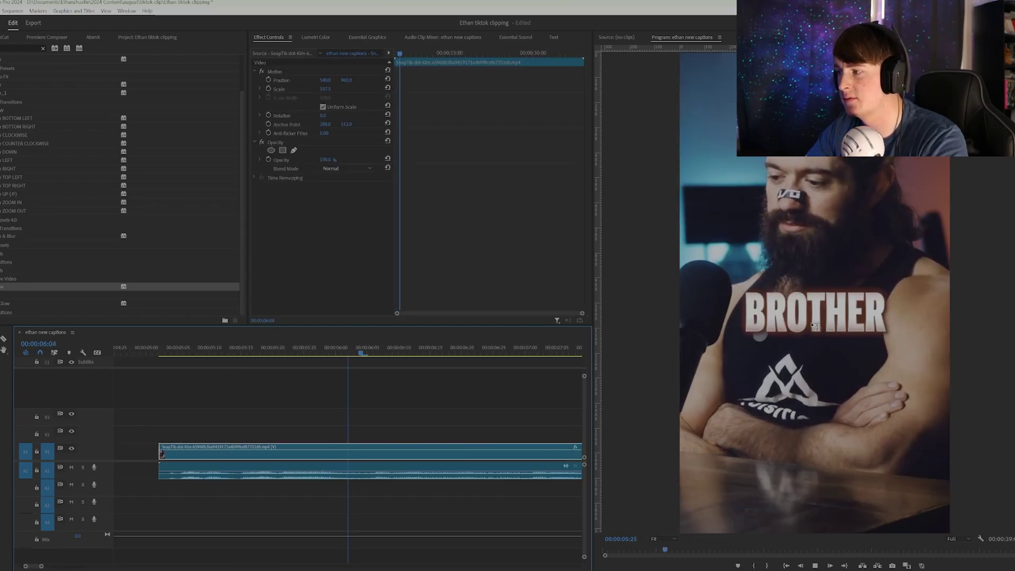
pyautogui.press('space')
pyautogui.press('-')
pyautogui.press('-')
pyautogui.press('-')
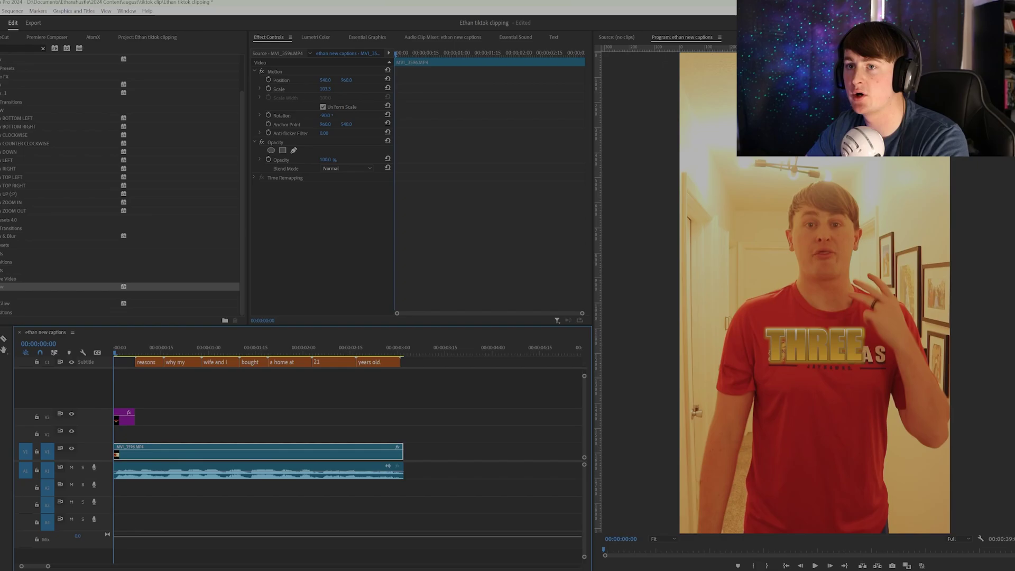
# Search the effects for "transf" and apply the Transform (Motion Blur) preset to the "Three" graphic clip
pyautogui.click(22, 48)
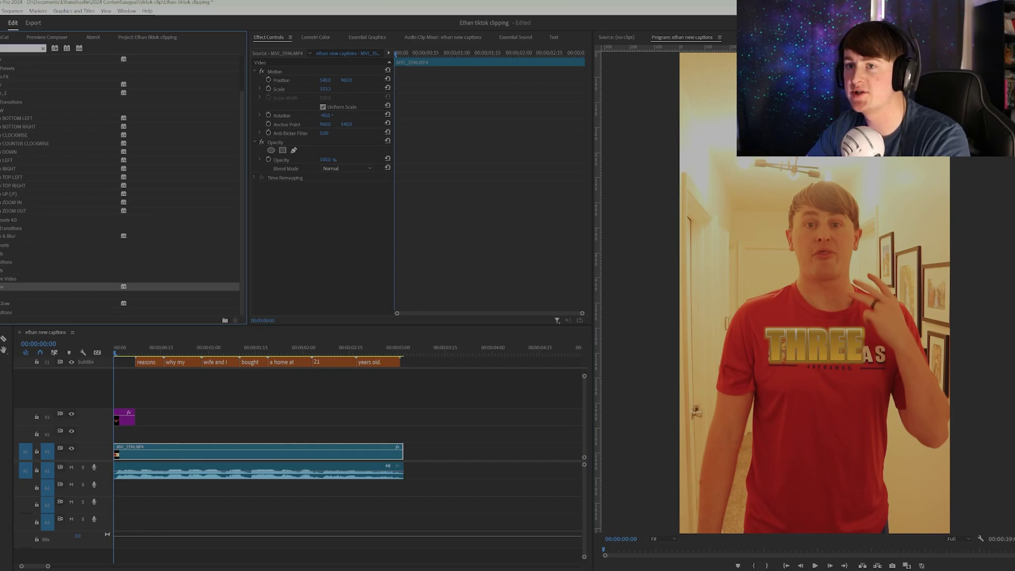
pyautogui.write('transf')
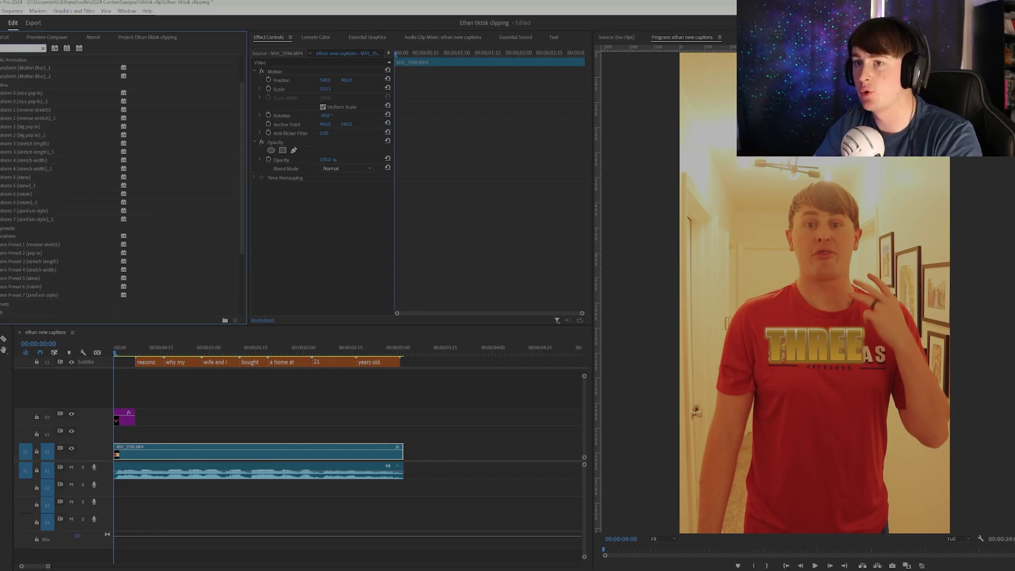
pyautogui.scroll(2, 59, 168)
pyautogui.moveTo(42, 79); pyautogui.dragTo(126, 418)
pyautogui.click(129, 392)
pyautogui.press('=')
pyautogui.press('=')
pyautogui.click(138, 423)
# Start scale, position and anchor point keyframes in the Transform effect on the first frame and raise the "Three" caption slightly
pyautogui.click(268, 124)
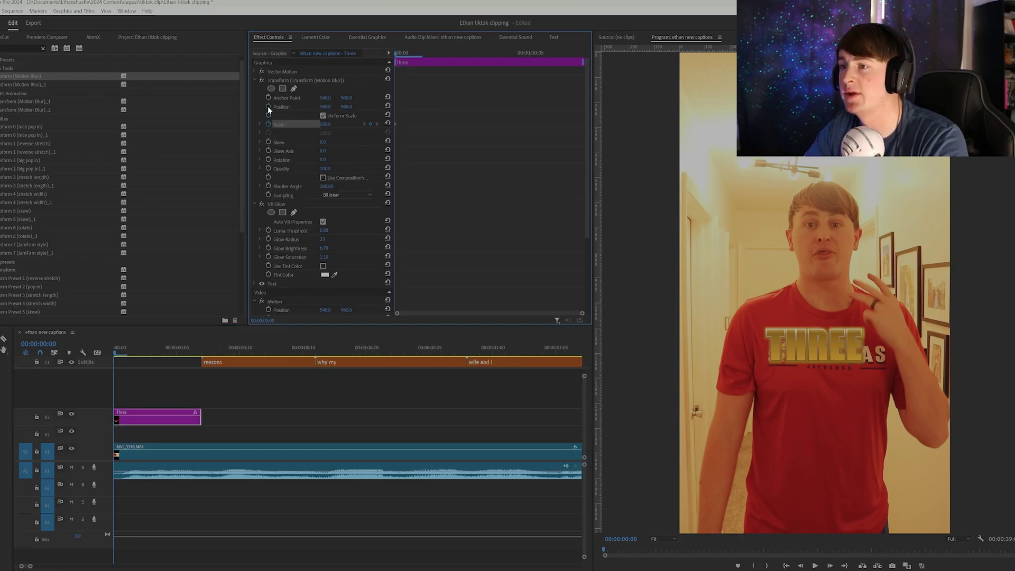
pyautogui.click(268, 107)
pyautogui.click(268, 98)
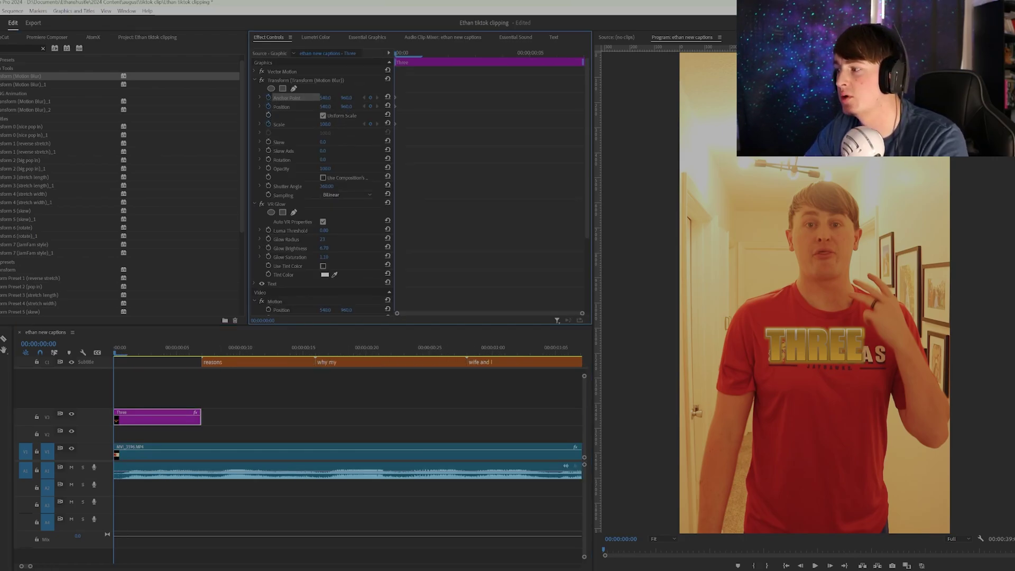
pyautogui.moveTo(347, 106); pyautogui.dragTo(316, 107)
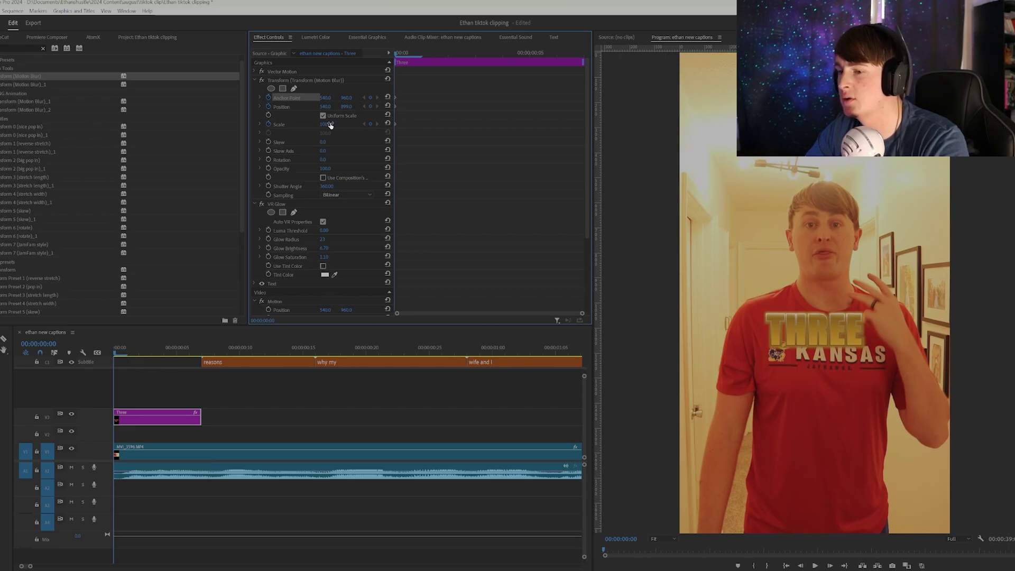
# Two frames into the clip, keyframe the "Three" caption's Transform position back down to its original height and play the animation
pyautogui.press('Right')
pyautogui.press('Right')
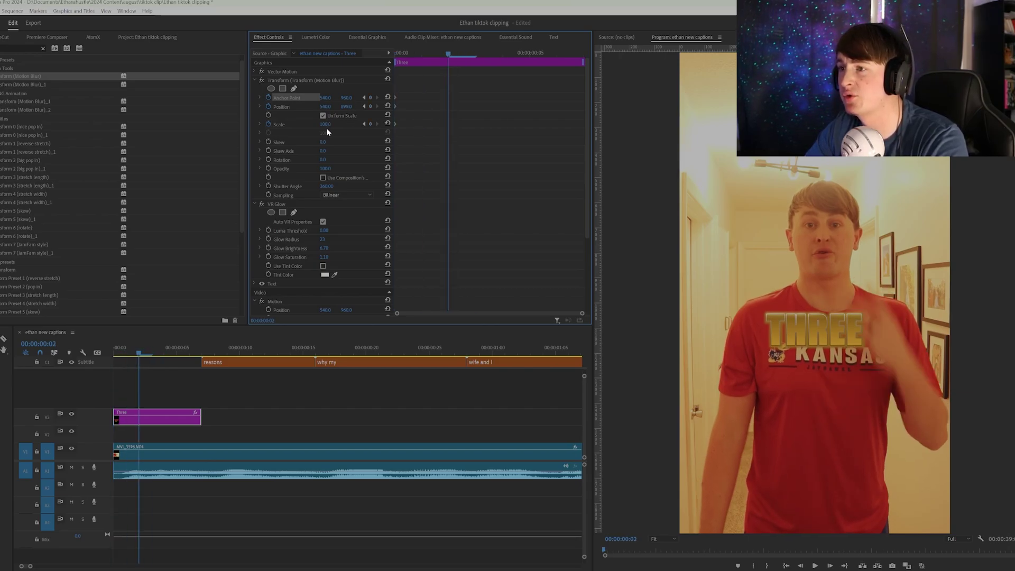
pyautogui.moveTo(347, 106); pyautogui.dragTo(375, 106)
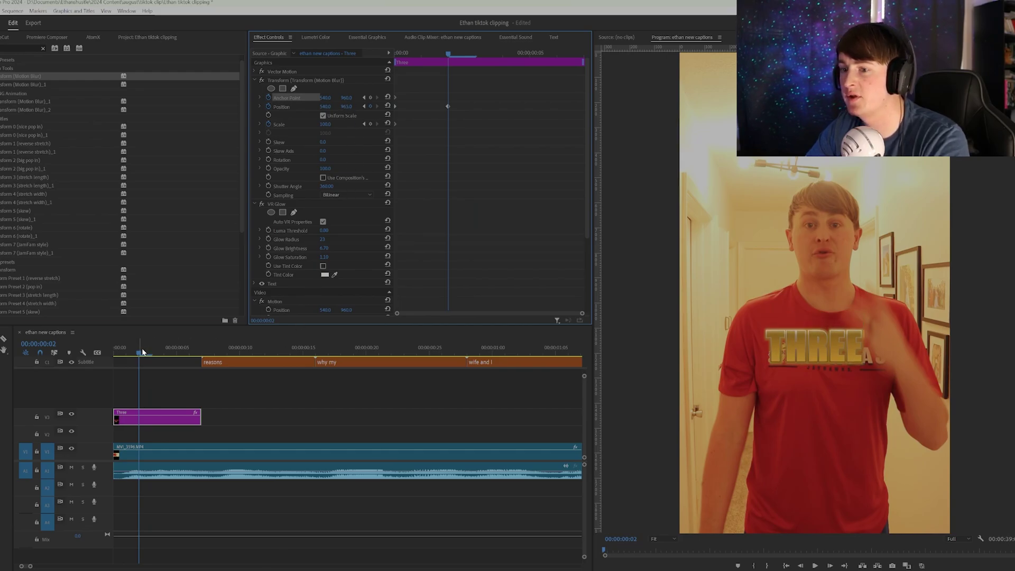
pyautogui.moveTo(140, 351); pyautogui.dragTo(36, 373)
pyautogui.press('space')
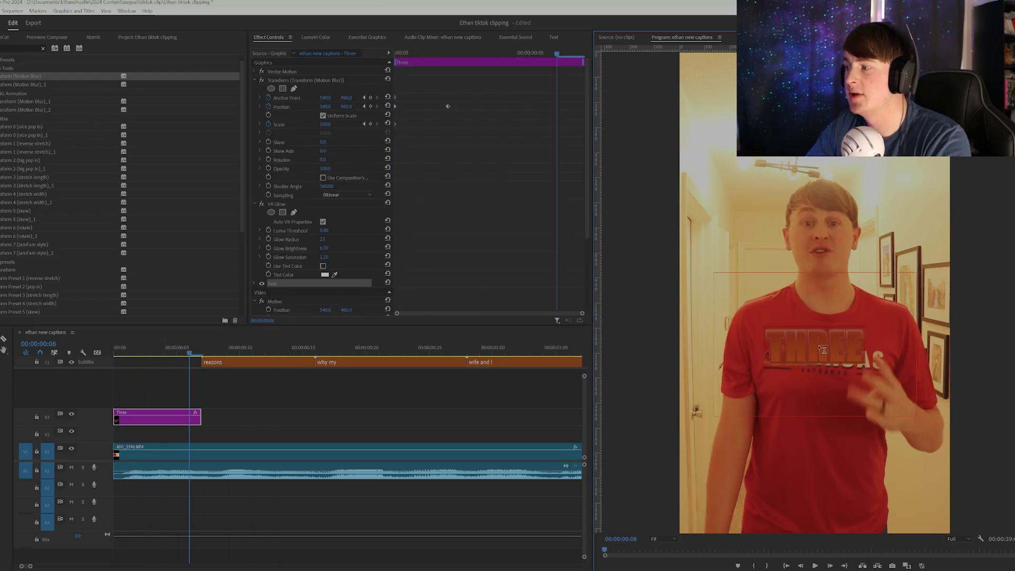
# Save the "Three" text's appearance as a new project text style named "alex new font"
pyautogui.click(373, 37)
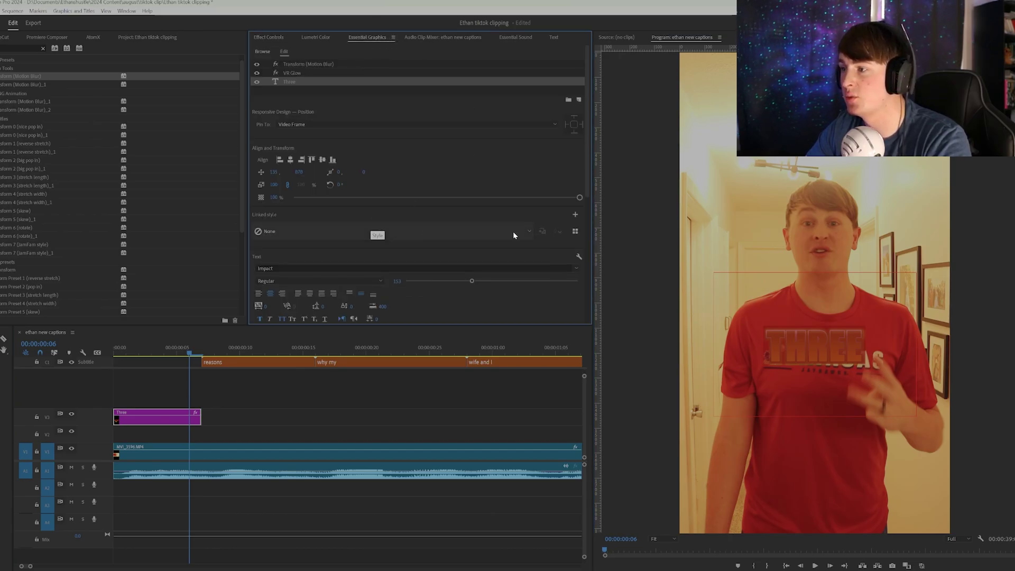
pyautogui.click(576, 215)
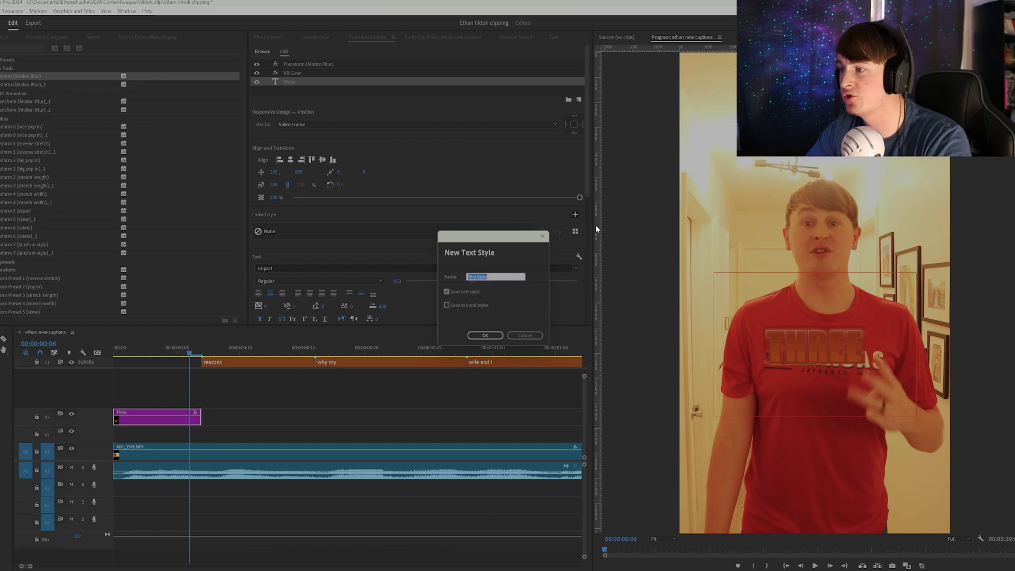
pyautogui.write('alex new fo')
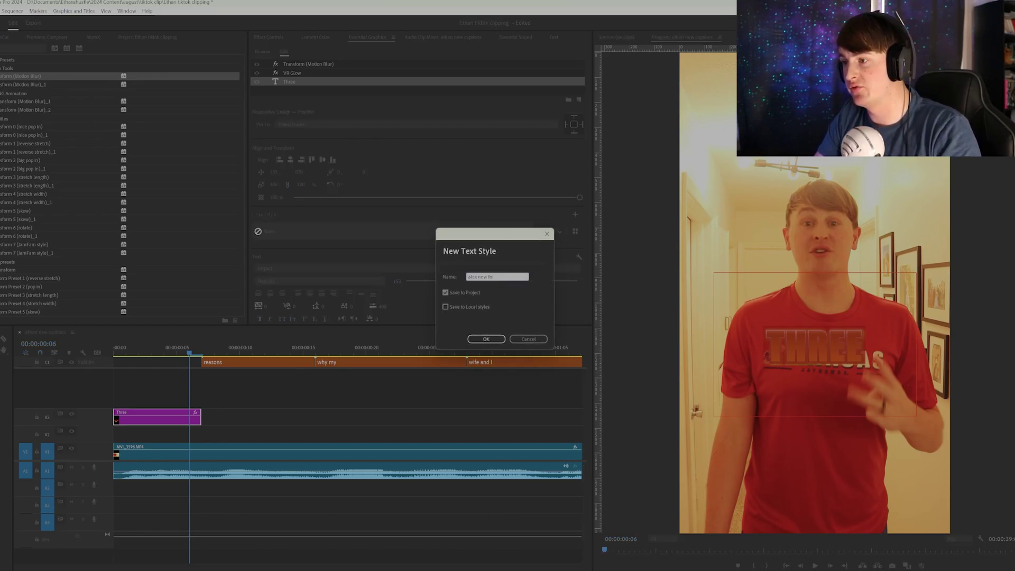
pyautogui.press('Return')
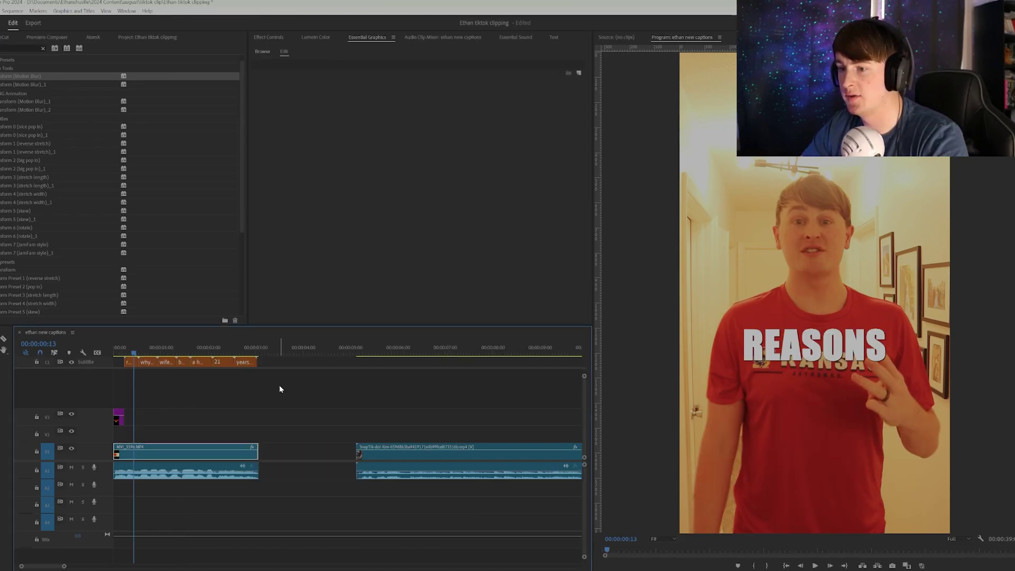
# Select all remaining captions on the subtitle track and apply the "alex new font" track style
pyautogui.moveTo(279, 386); pyautogui.dragTo(113, 360)
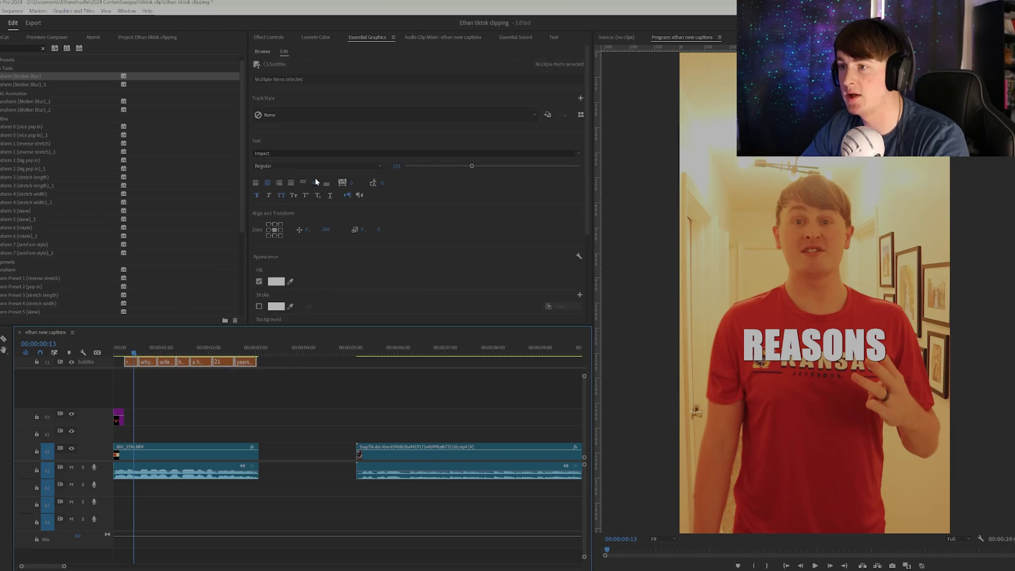
pyautogui.click(277, 117)
pyautogui.click(276, 150)
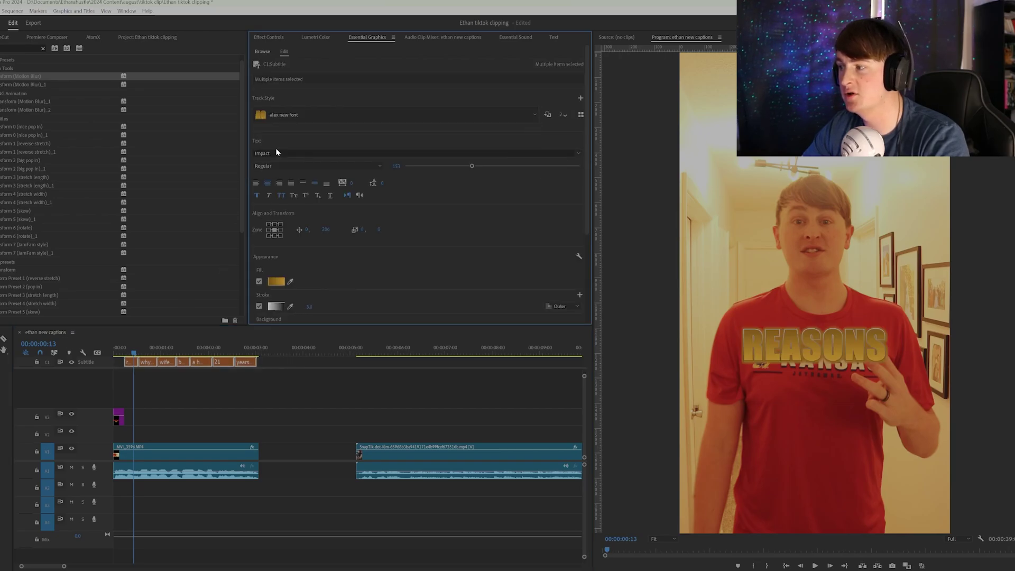
# Upgrade all the remaining styled captions on the subtitle track to graphic clips
pyautogui.moveTo(276, 387); pyautogui.dragTo(127, 361)
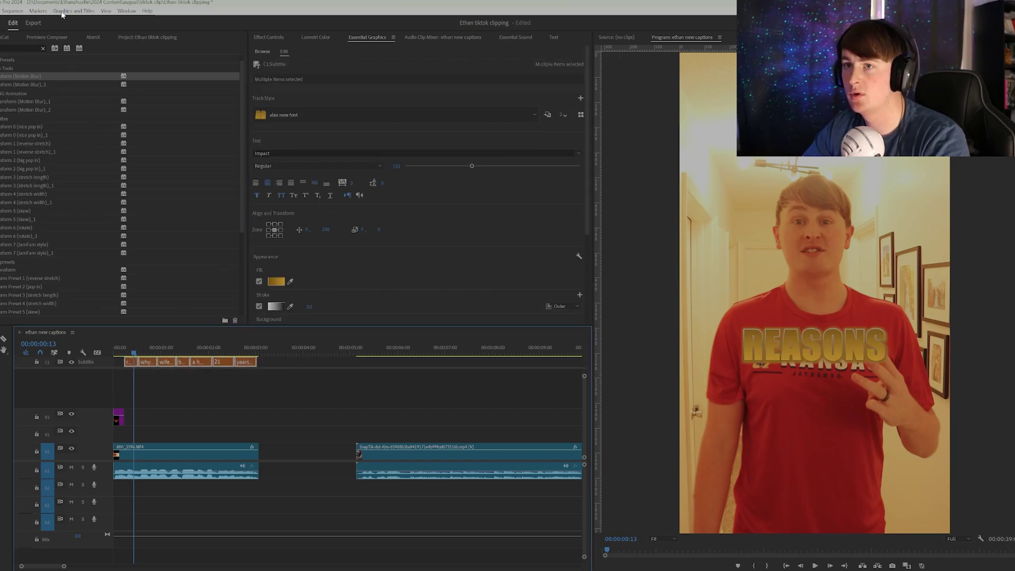
pyautogui.click(87, 11)
pyautogui.click(100, 128)
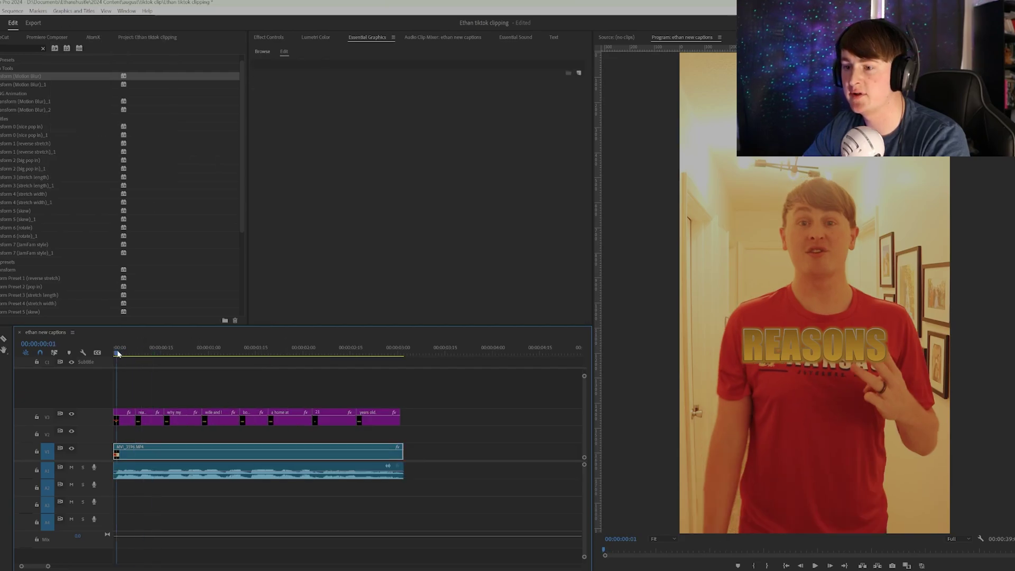
# Copy the "Three" graphic and paste its attributes, including VR Glow and Transform, onto all the other caption graphics
pyautogui.click(124, 419)
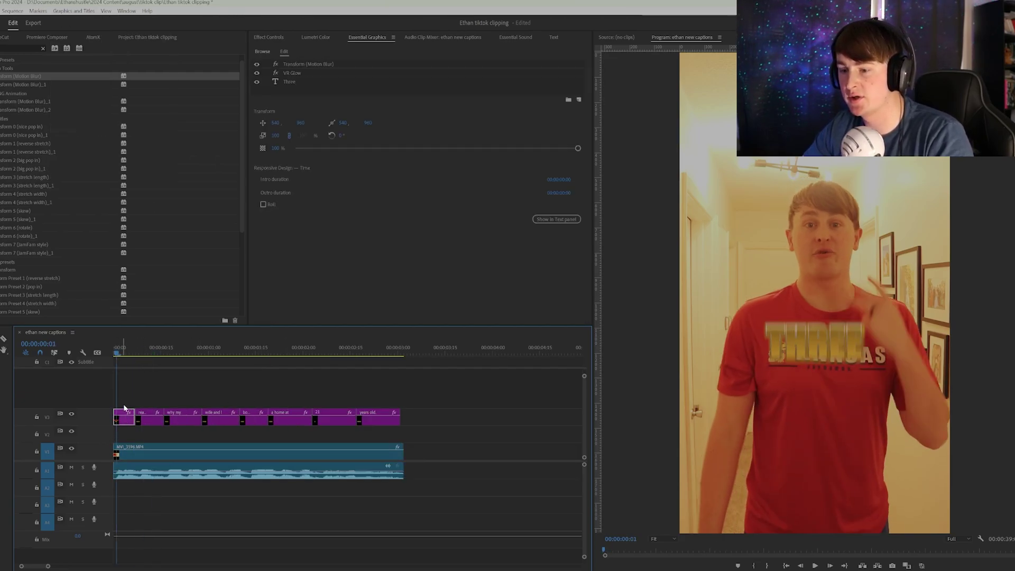
pyautogui.click(149, 352)
pyautogui.moveTo(405, 392); pyautogui.dragTo(153, 423)
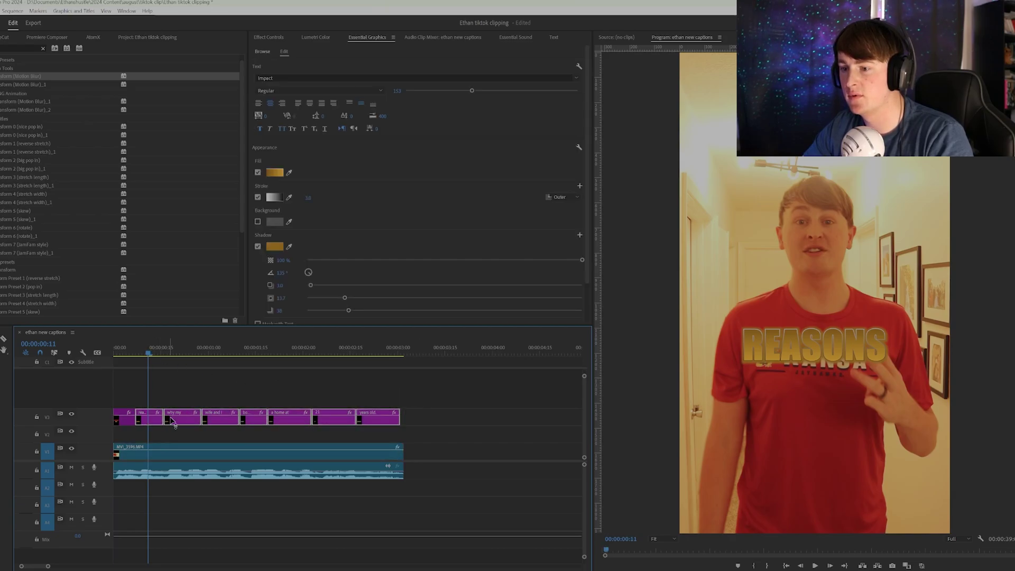
pyautogui.rightClick(172, 421)
pyautogui.click(206, 27)
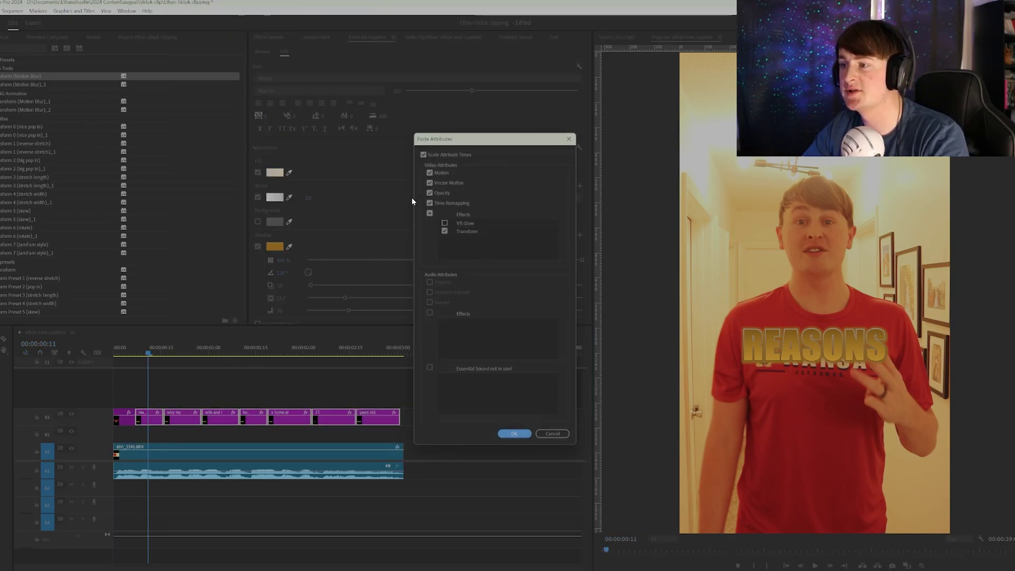
pyautogui.click(445, 223)
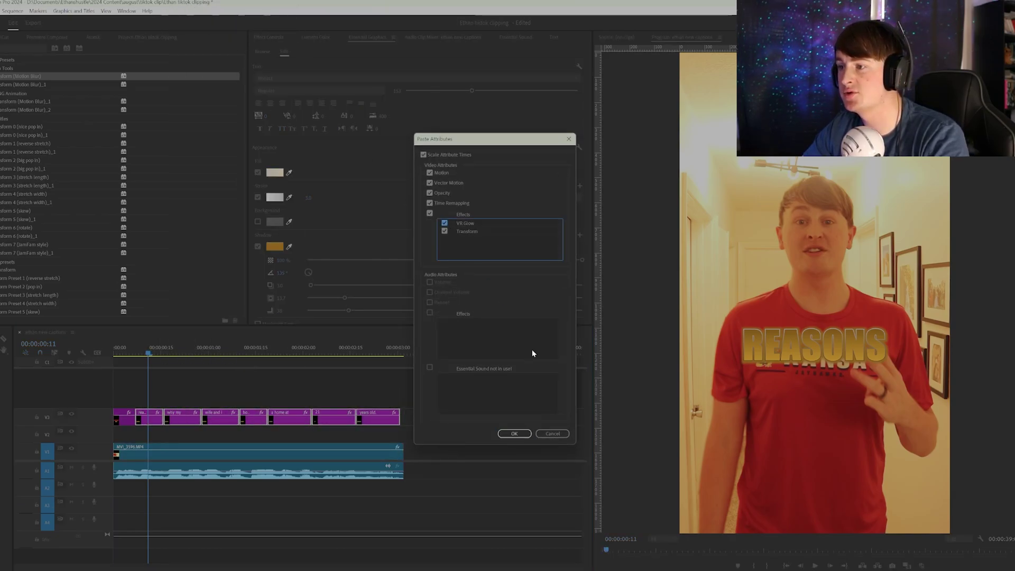
pyautogui.click(520, 435)
# Play the sequence from the start to check the animated, glowing captions
pyautogui.moveTo(146, 350); pyautogui.dragTo(58, 365)
pyautogui.press('space')
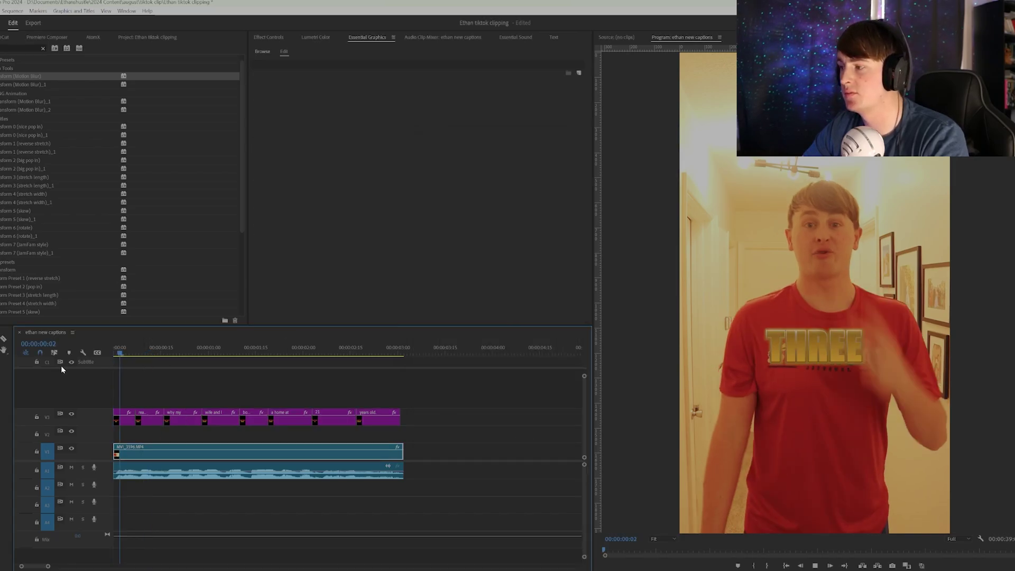
pyautogui.press('space')
pyautogui.press('-')
pyautogui.press('-')
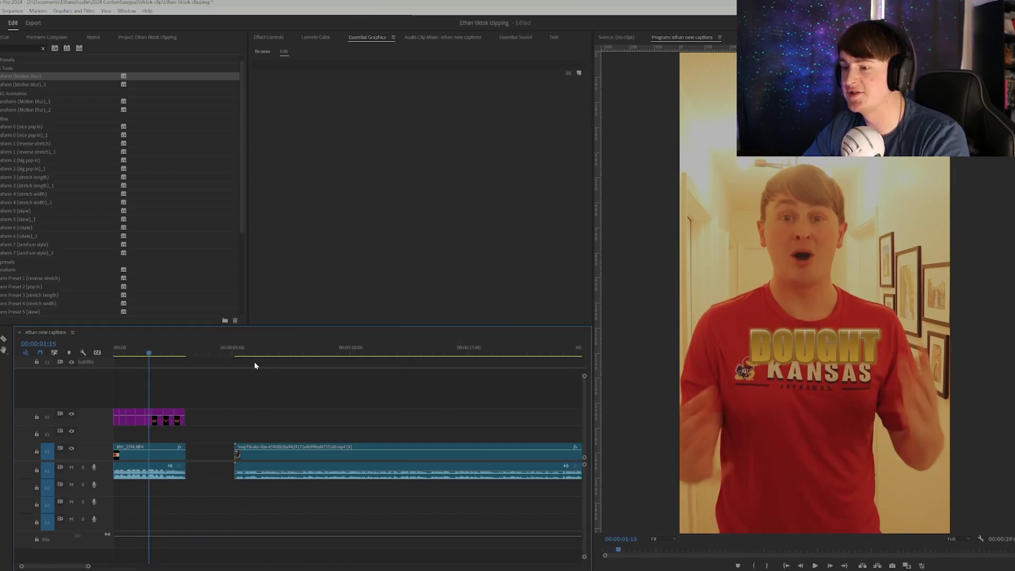
pyautogui.moveTo(236, 355); pyautogui.dragTo(103, 379)
pyautogui.press('=')
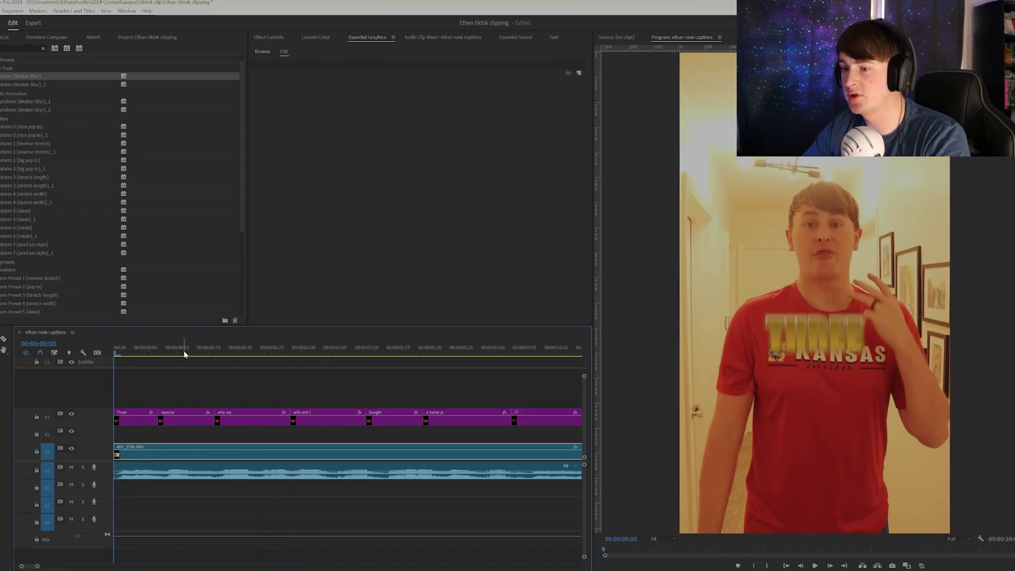
# Recolour both gradient stops of the "reasons" caption's fill, the first to white and the second to light grey
pyautogui.click(184, 354)
pyautogui.click(776, 345)
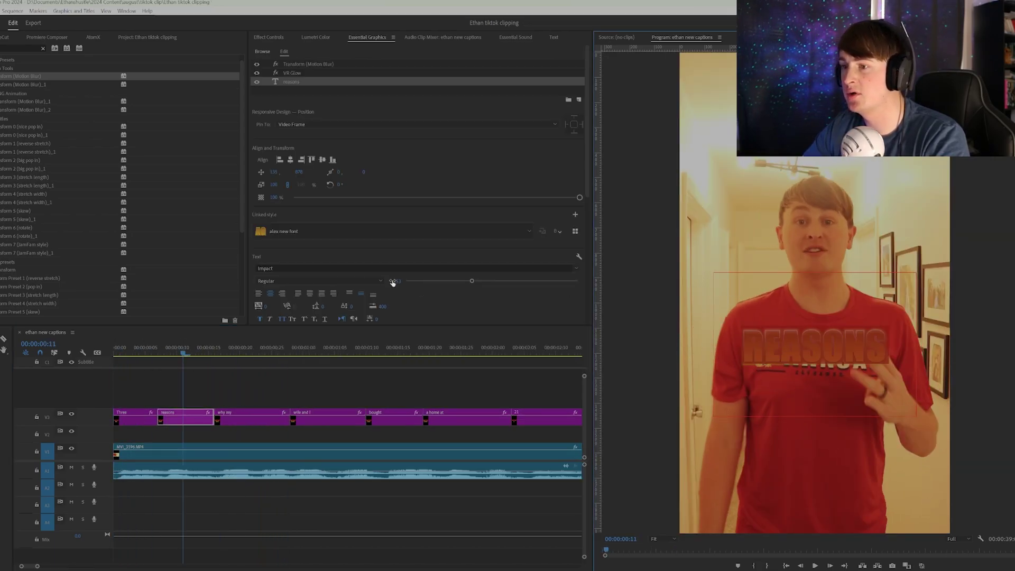
pyautogui.scroll(-3, 449, 311)
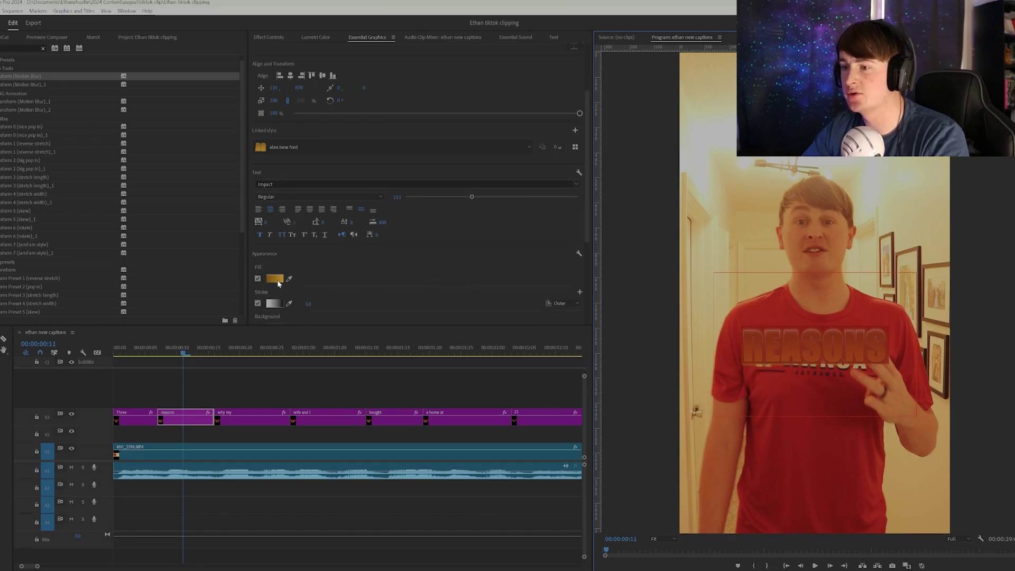
pyautogui.click(275, 280)
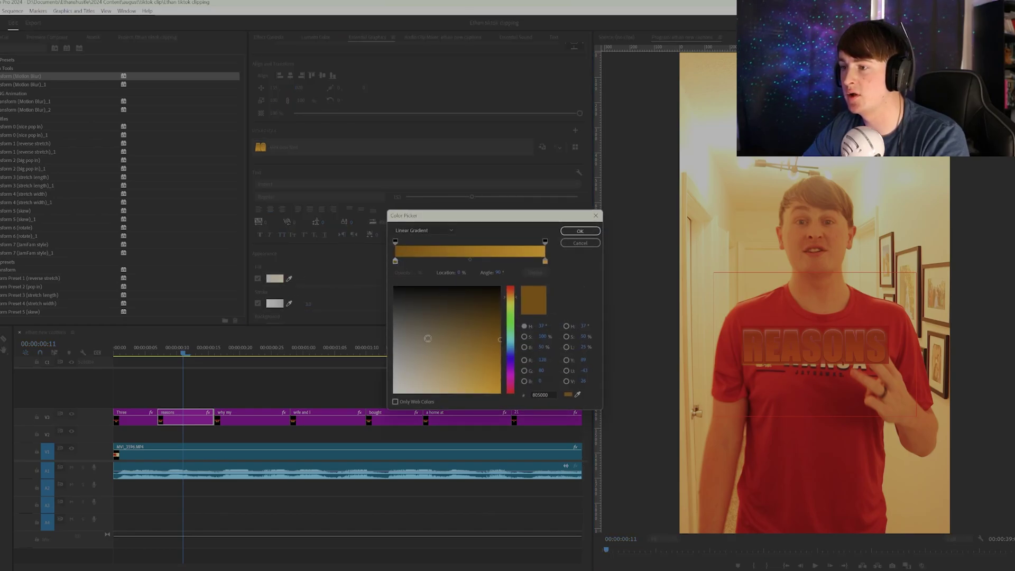
pyautogui.moveTo(428, 338); pyautogui.dragTo(393, 393)
pyautogui.click(545, 261)
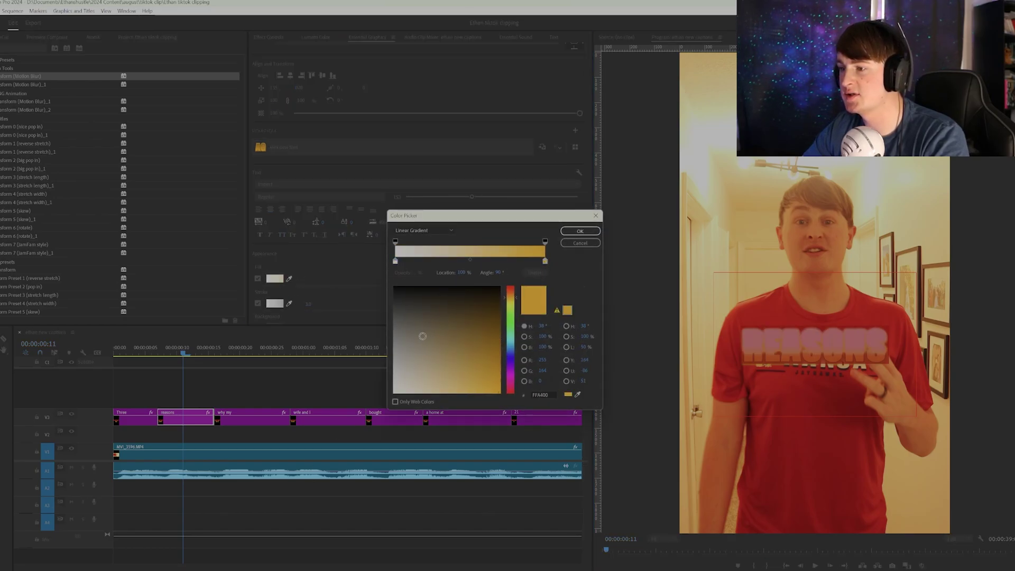
pyautogui.moveTo(422, 337); pyautogui.dragTo(372, 340)
pyautogui.press('Return')
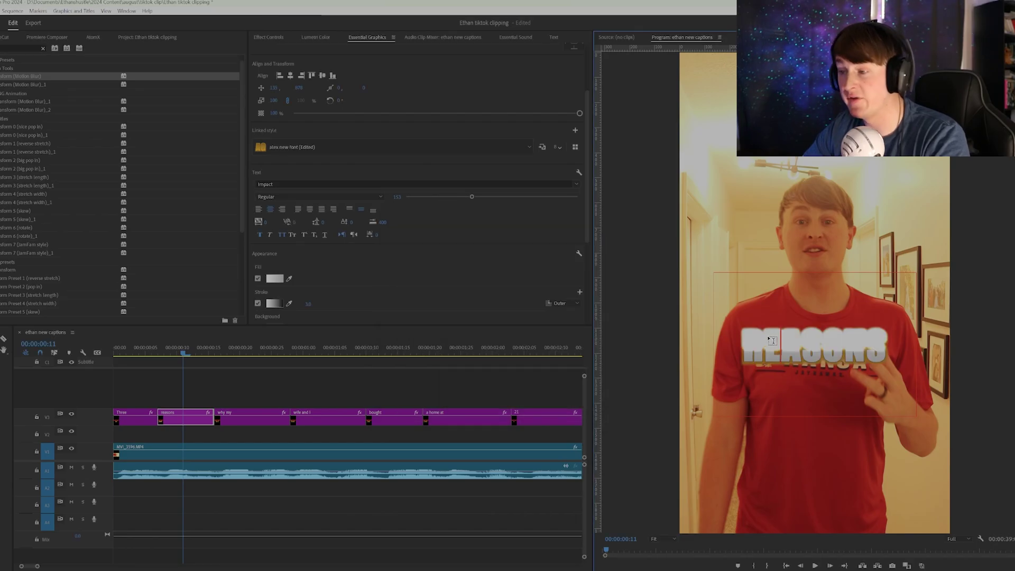
# Set the "reasons" caption's shadow colour to light grey and reduce the shadow's size and blur
pyautogui.click(268, 37)
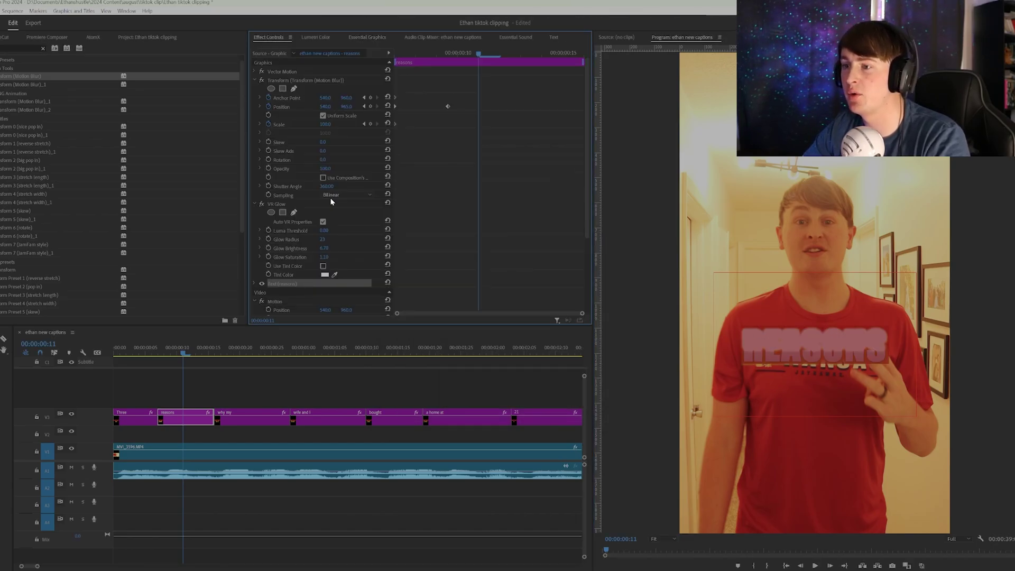
pyautogui.scroll(-1, 307, 256)
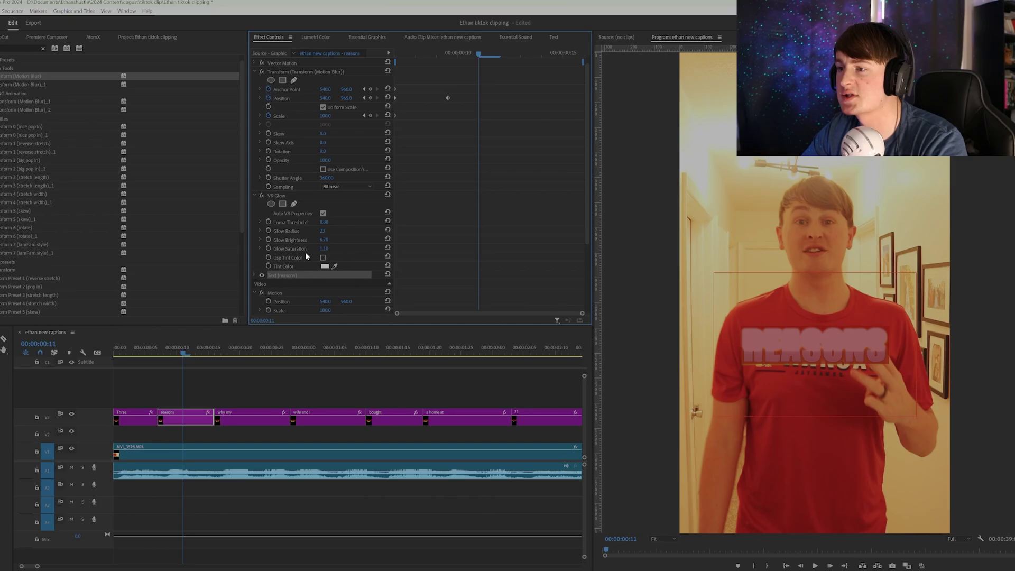
pyautogui.click(367, 37)
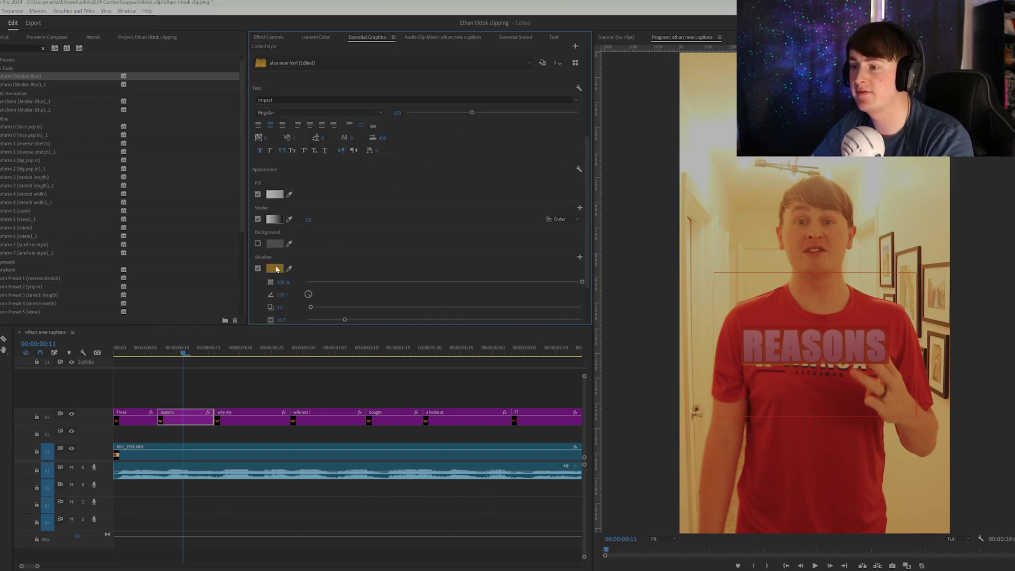
pyautogui.click(275, 268)
pyautogui.moveTo(406, 327); pyautogui.dragTo(387, 321)
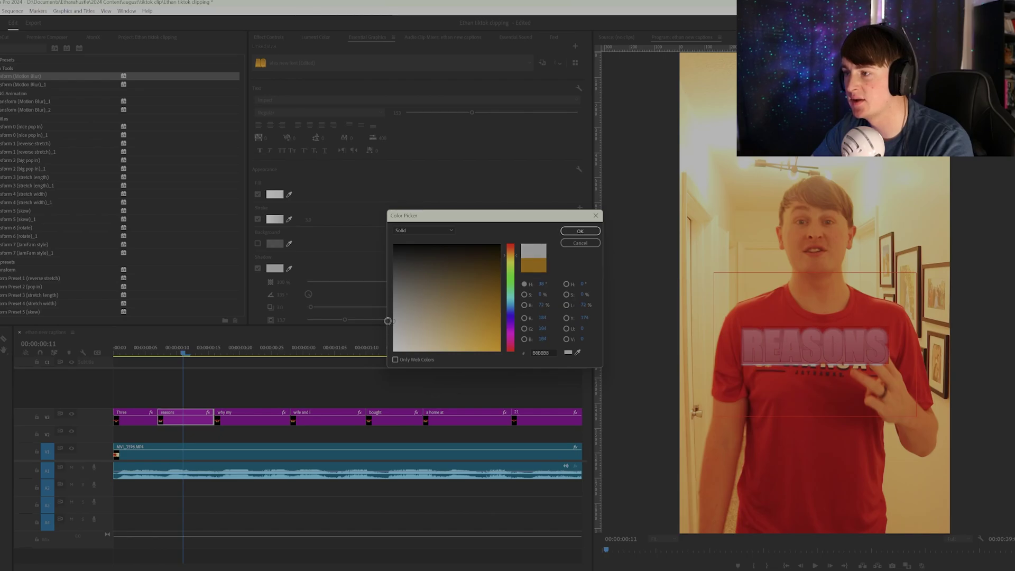
pyautogui.click(580, 231)
pyautogui.scroll(-1, 460, 306)
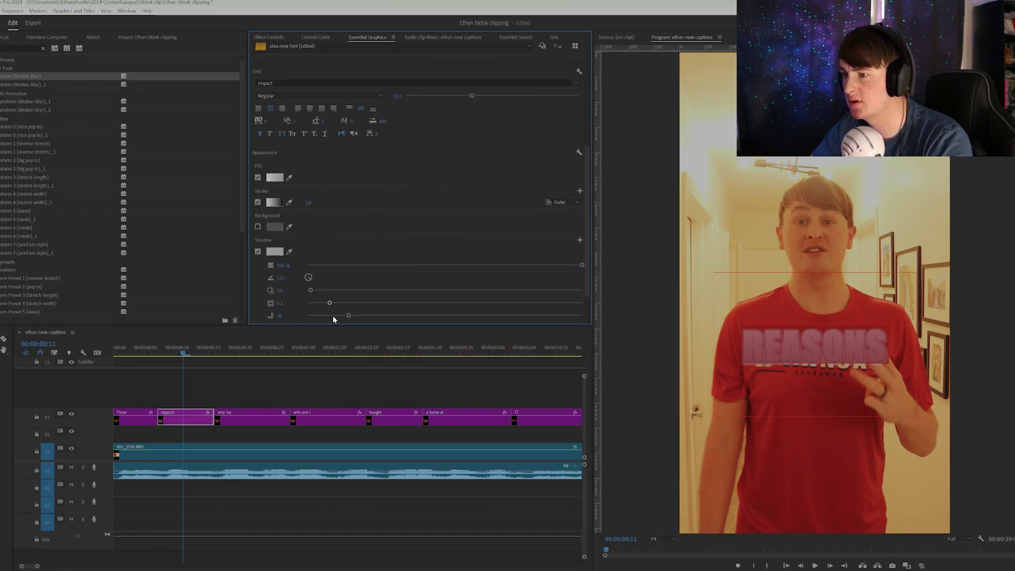
pyautogui.click(821, 361)
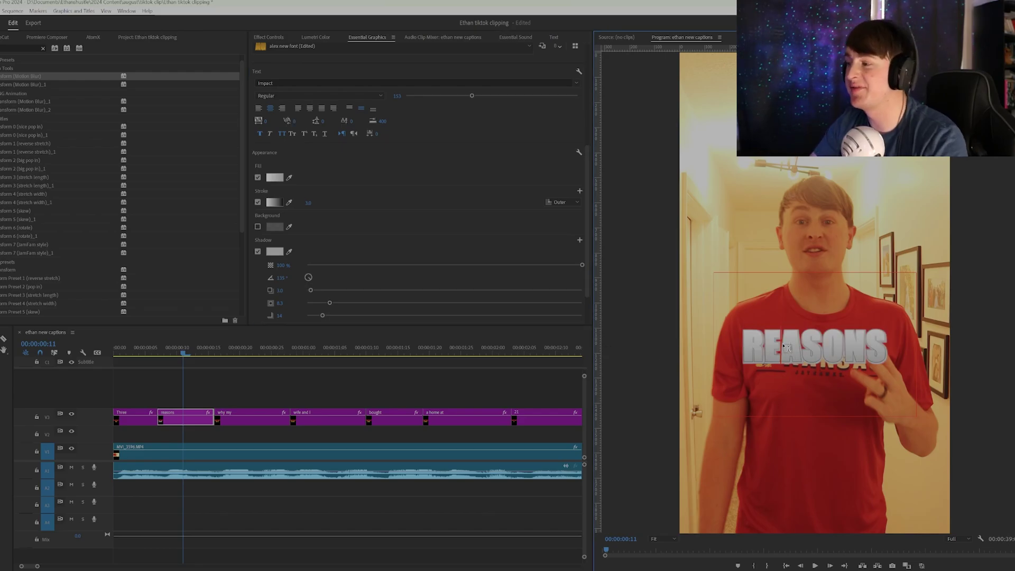
# Save the "reasons" caption's look as a new project text style named "white font"
pyautogui.doubleClick(786, 347)
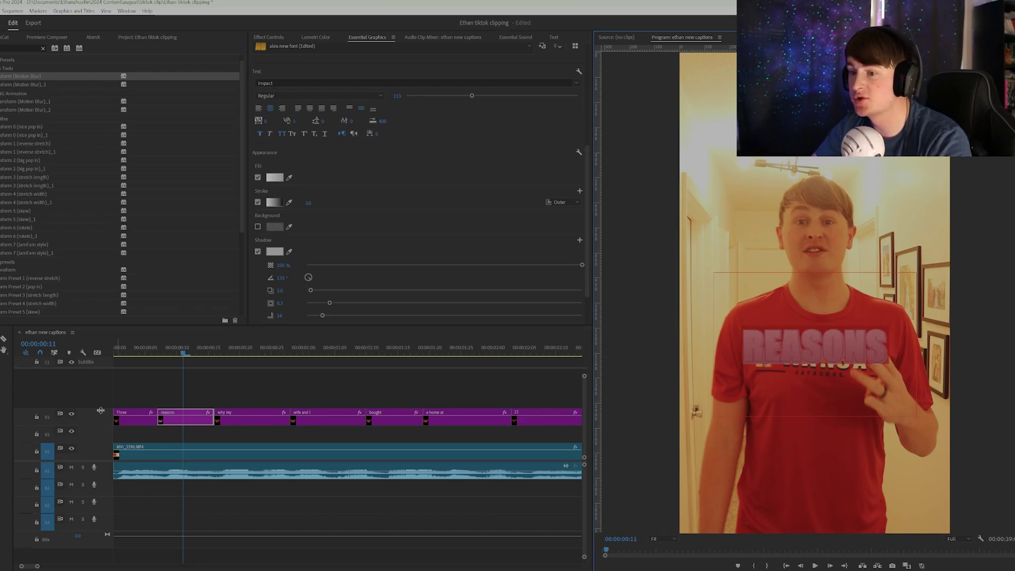
pyautogui.scroll(4, 529, 159)
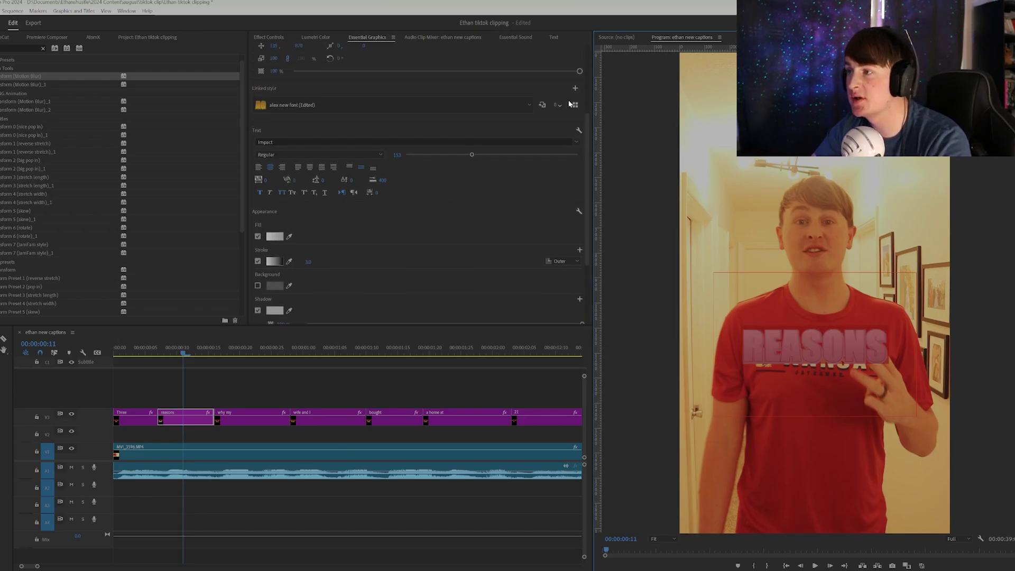
pyautogui.click(576, 90)
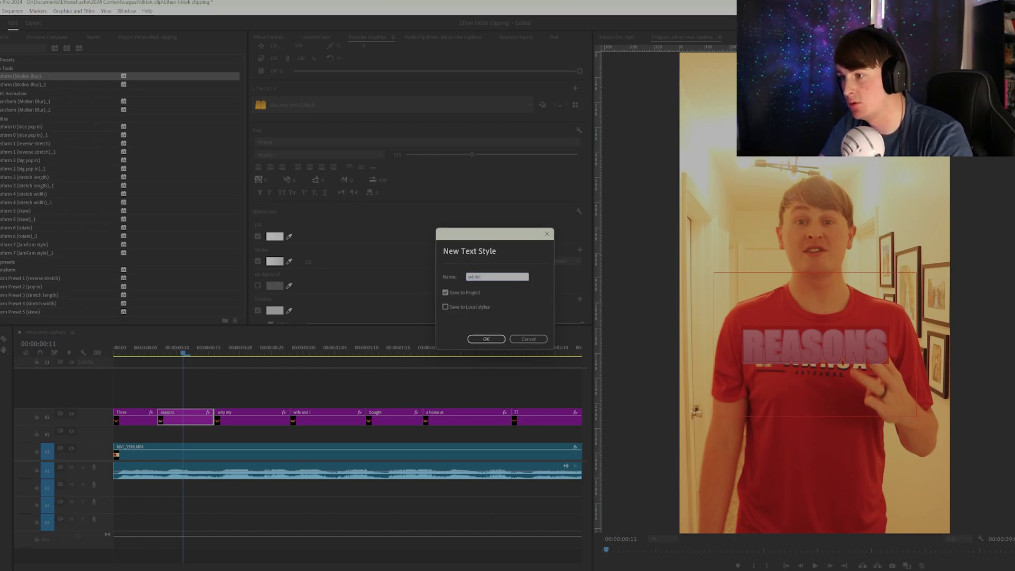
pyautogui.write('white font')
pyautogui.press('Return')
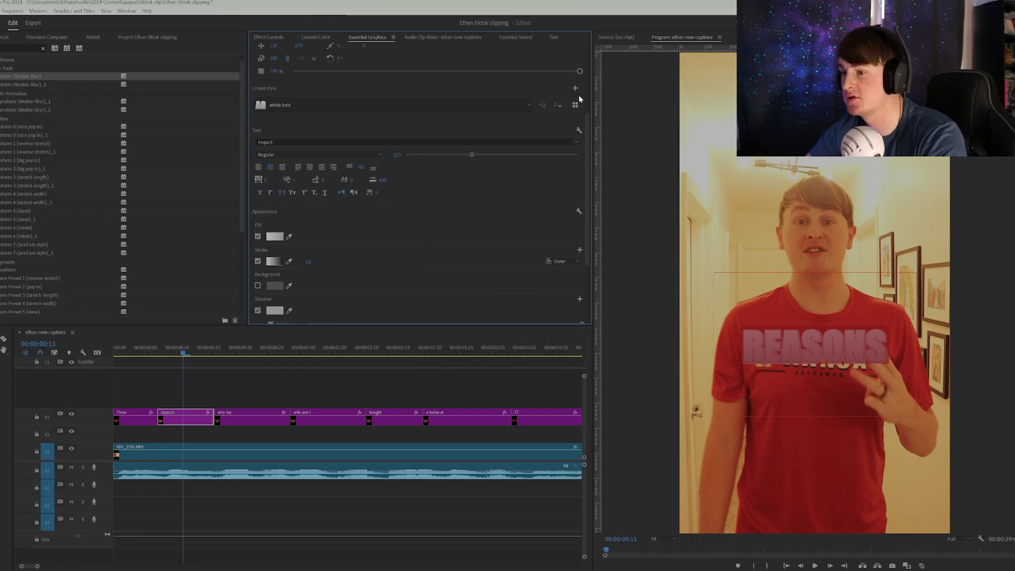
# Apply the "white font" linked style to the "wife and I" caption graphic
pyautogui.click(246, 389)
pyautogui.press('-')
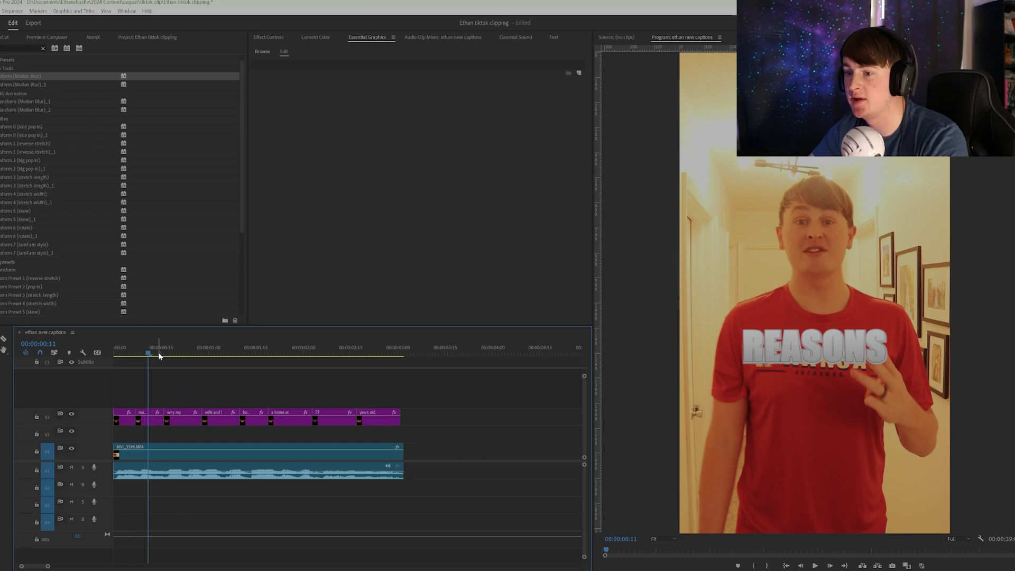
pyautogui.moveTo(160, 356); pyautogui.dragTo(219, 356)
pyautogui.click(222, 418)
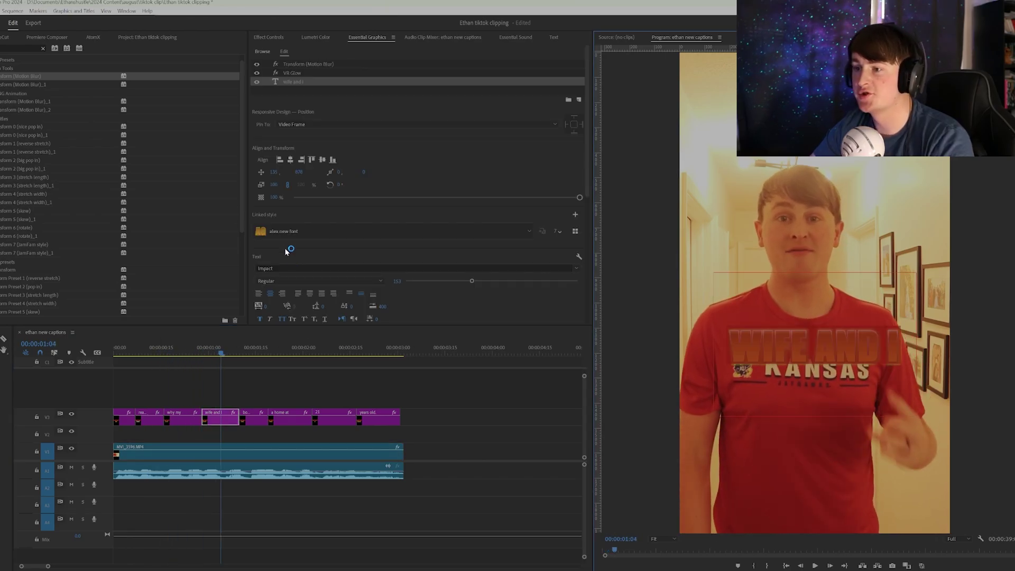
pyautogui.click(286, 232)
pyautogui.click(283, 296)
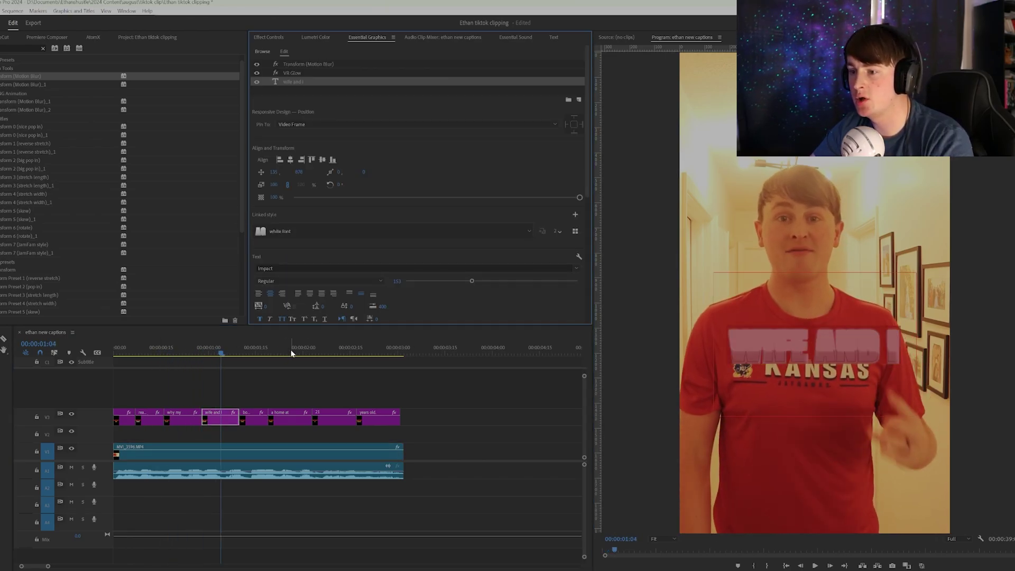
# Select the "wife and I", "a home at" and "years old" graphics and remove their attributes, including VR Glow and Transform
pyautogui.click(154, 353)
pyautogui.click(148, 420)
pyautogui.click(221, 356)
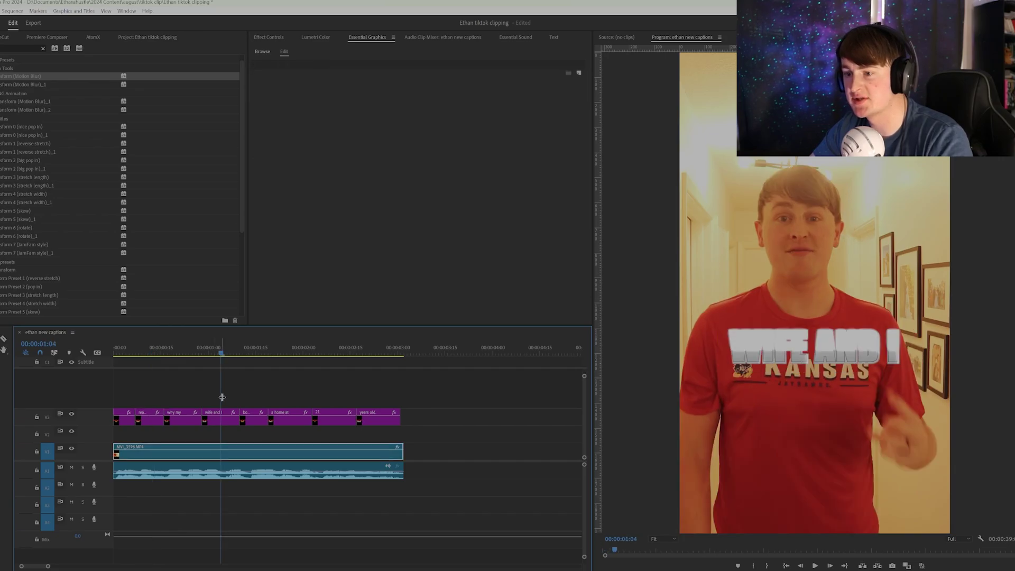
pyautogui.click(221, 417)
pyautogui.rightClick(380, 423)
pyautogui.rightClick(223, 417)
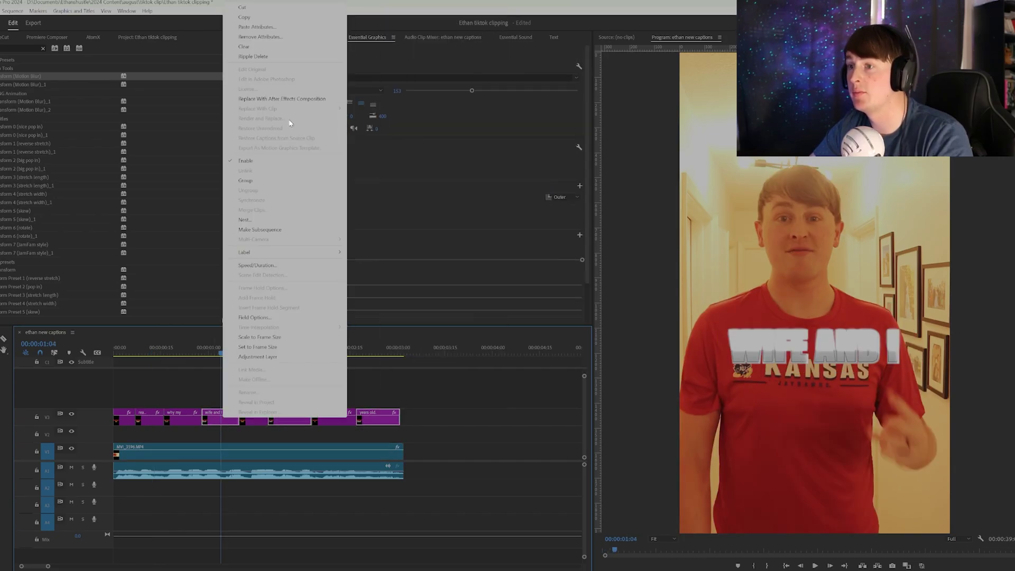
pyautogui.click(269, 37)
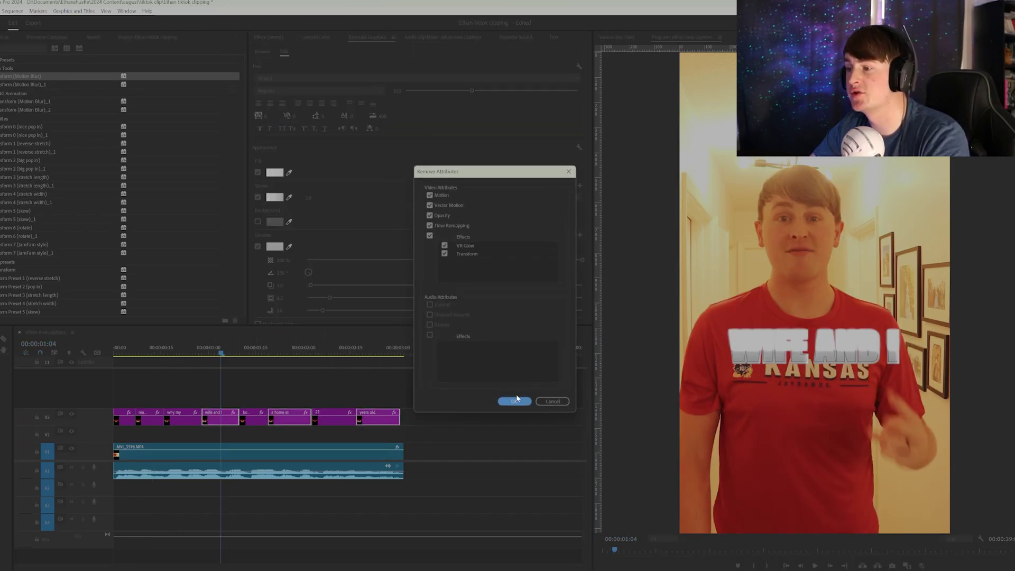
pyautogui.click(516, 401)
pyautogui.rightClick(226, 417)
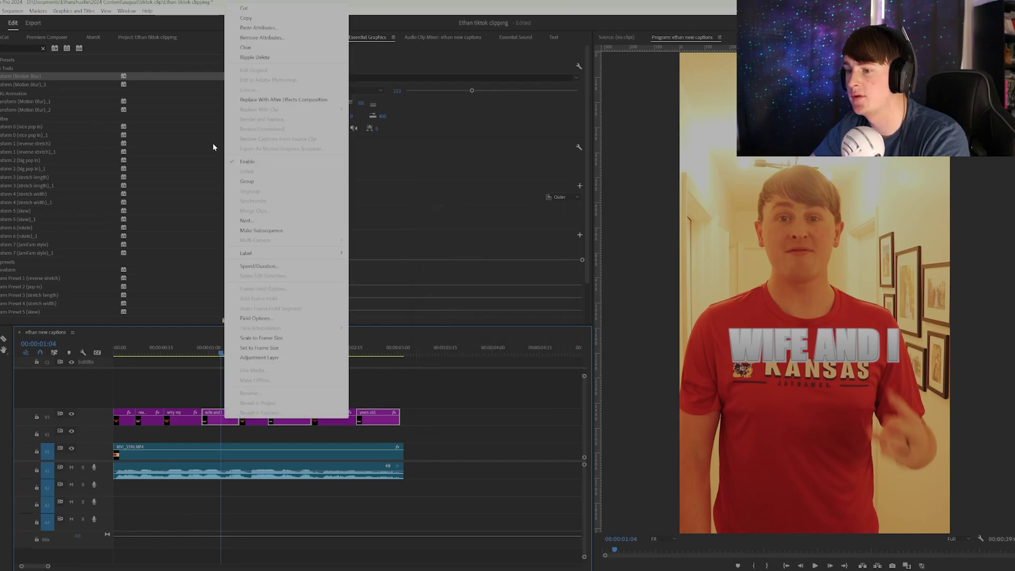
pyautogui.click(255, 38)
pyautogui.press('Return')
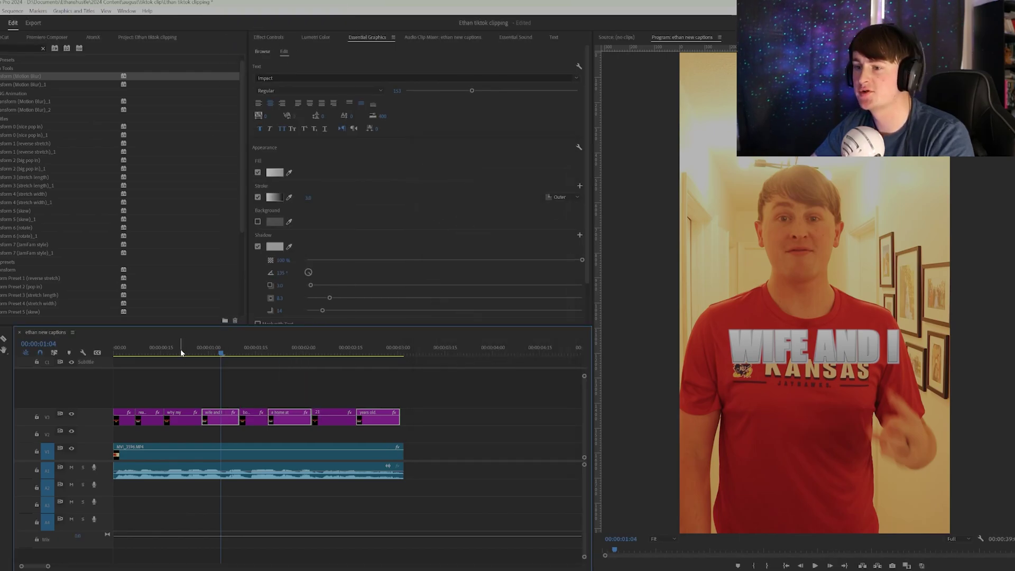
# Play the captioned clip from the start, and play the reference clip from 00:00:05:04 to compare the caption styles
pyautogui.moveTo(179, 352); pyautogui.dragTo(113, 353)
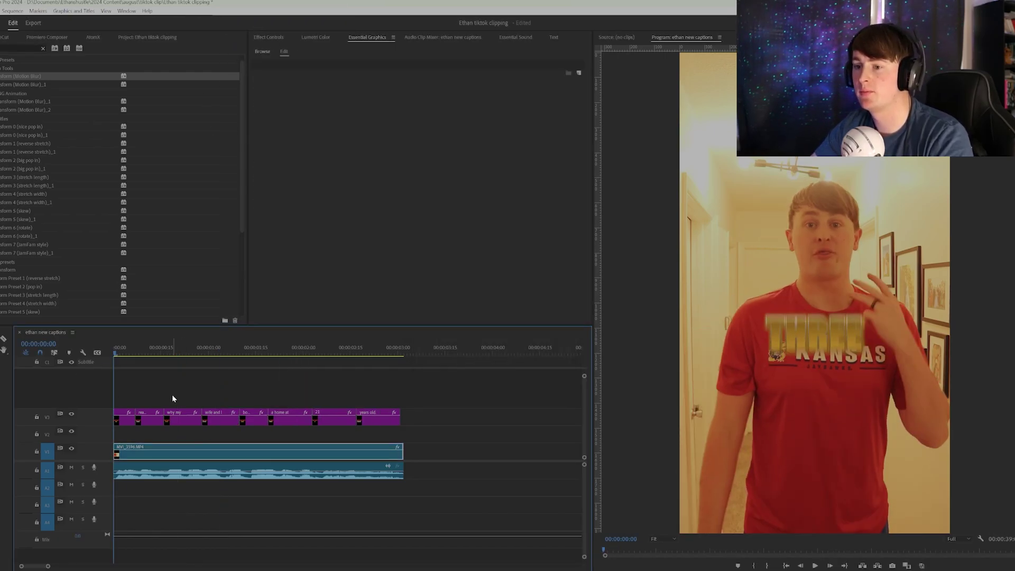
pyautogui.press('space')
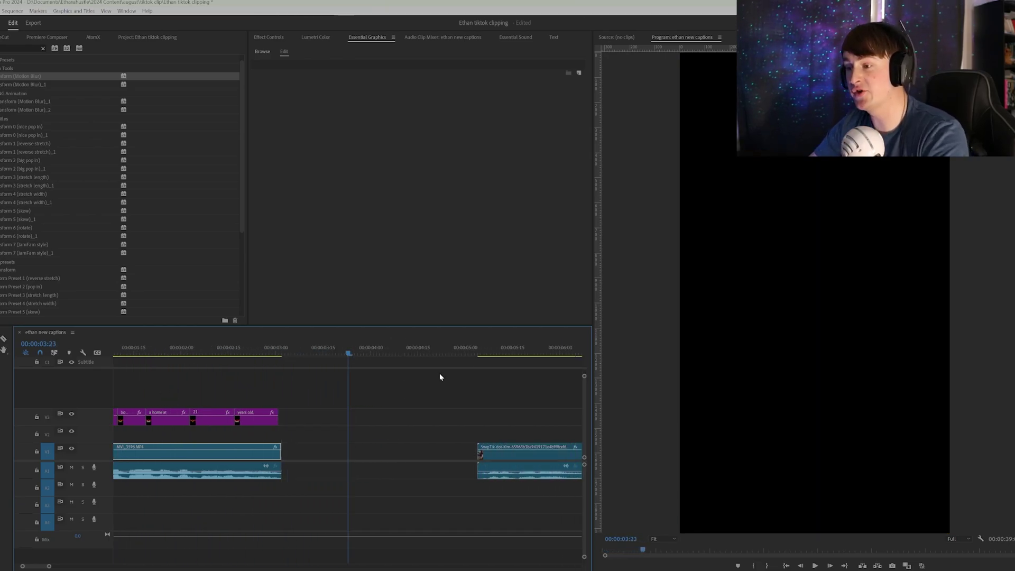
pyautogui.moveTo(476, 353); pyautogui.dragTo(478, 352)
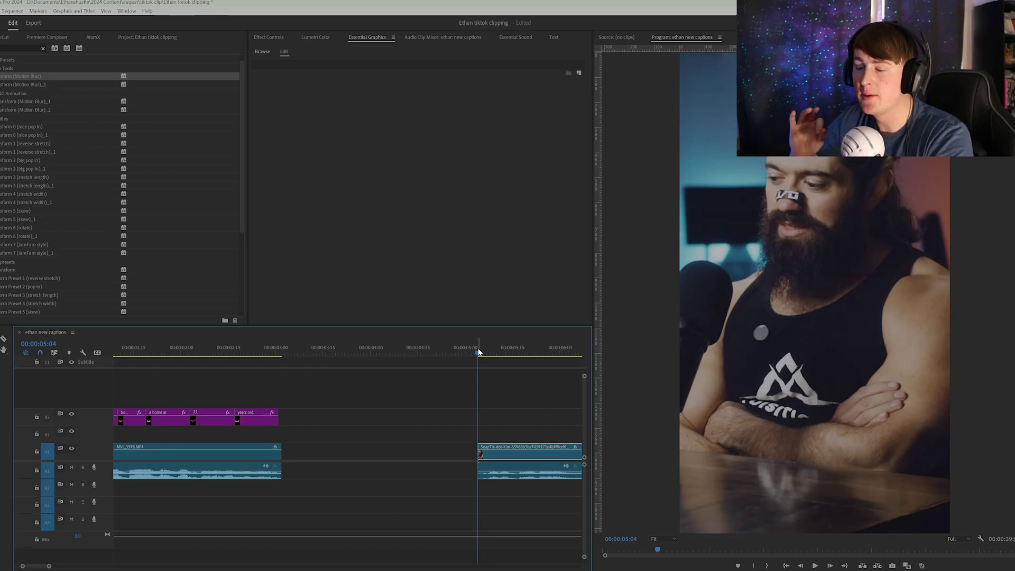
pyautogui.press('space')
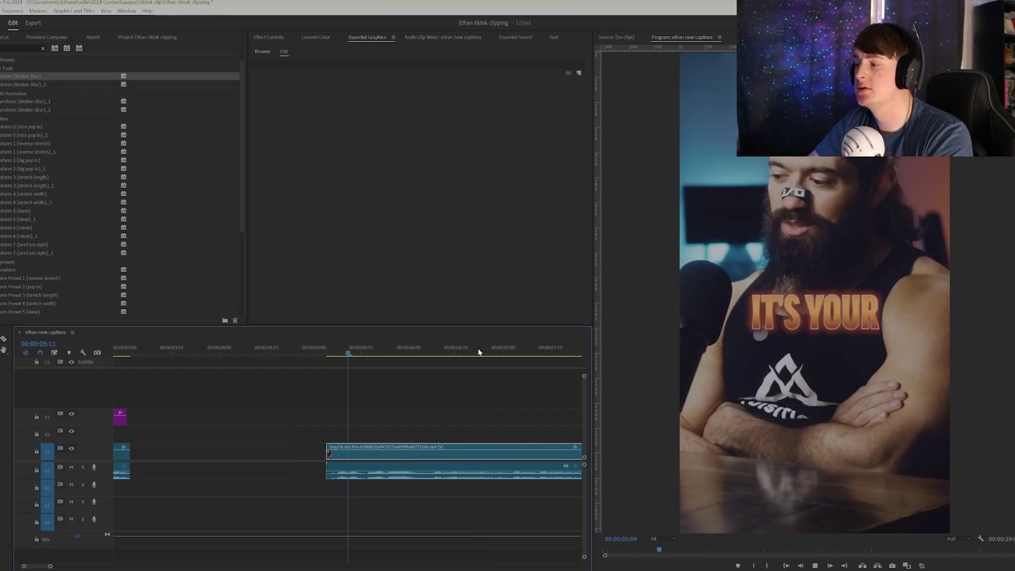